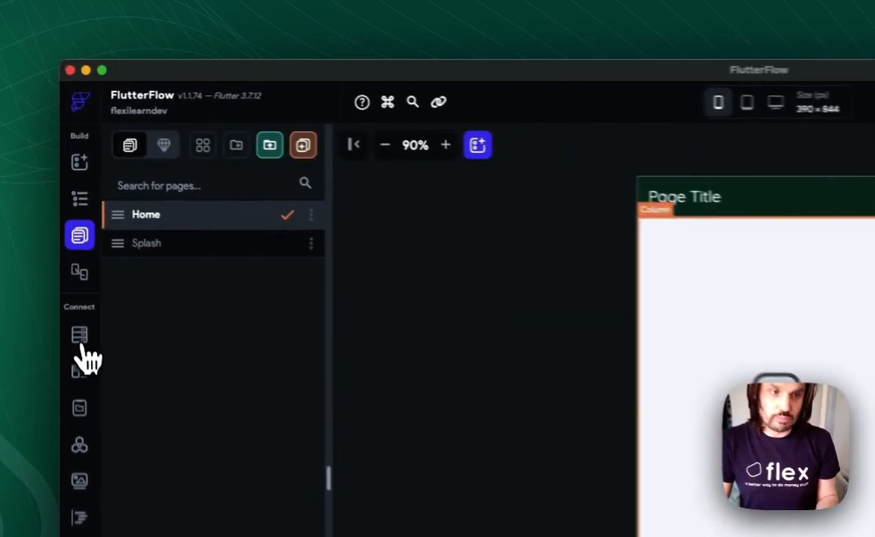
# - Create a Firestore collection named groups
pyautogui.click(70, 210)
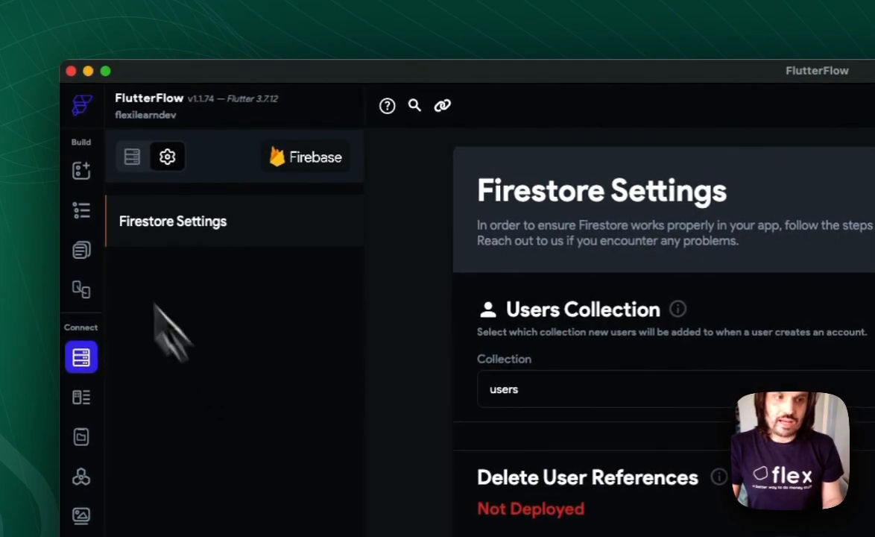
pyautogui.click(132, 156)
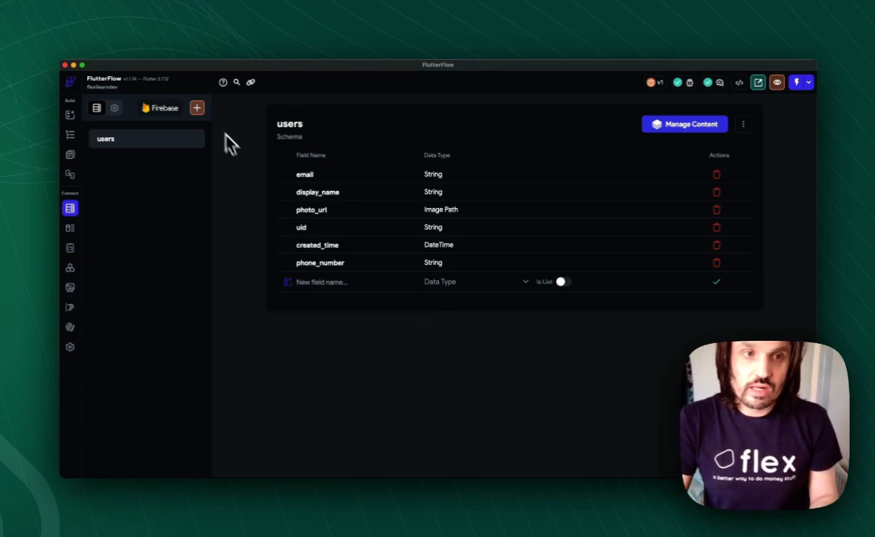
pyautogui.click(197, 107)
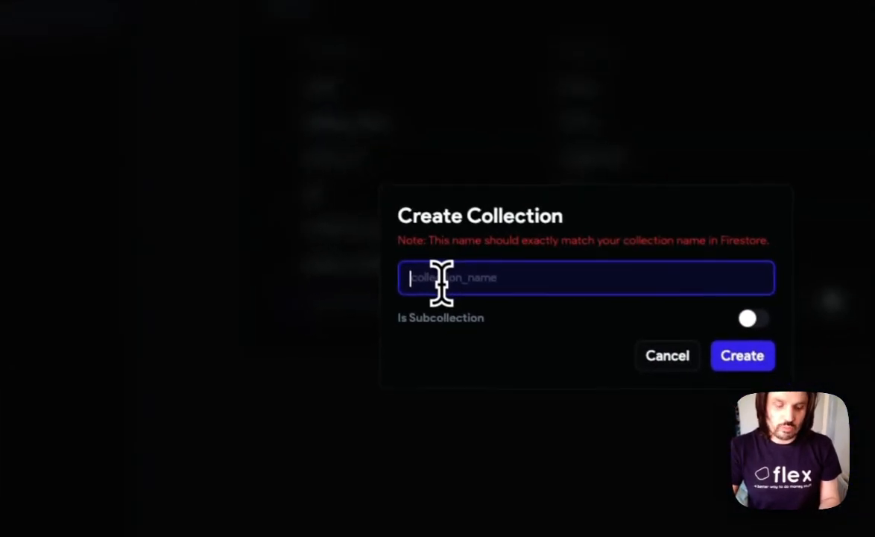
pyautogui.write('group')
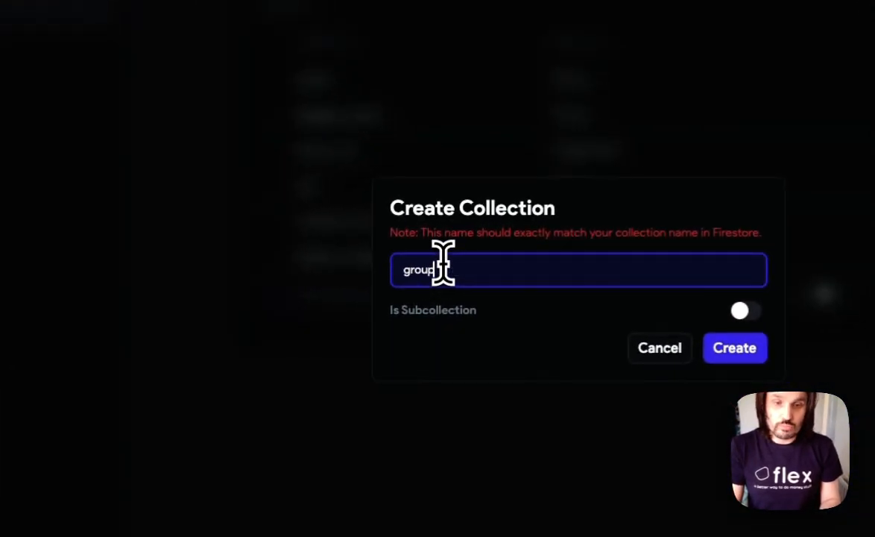
pyautogui.write('s')
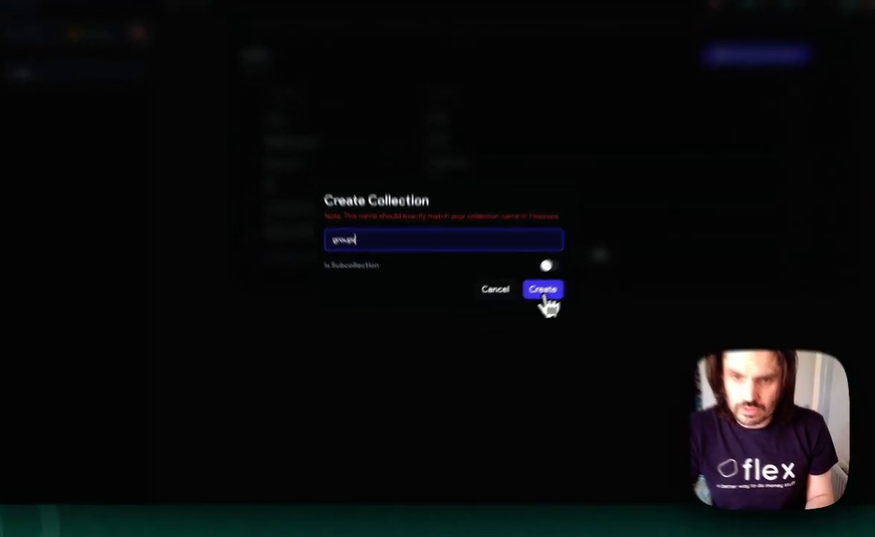
pyautogui.click(516, 310)
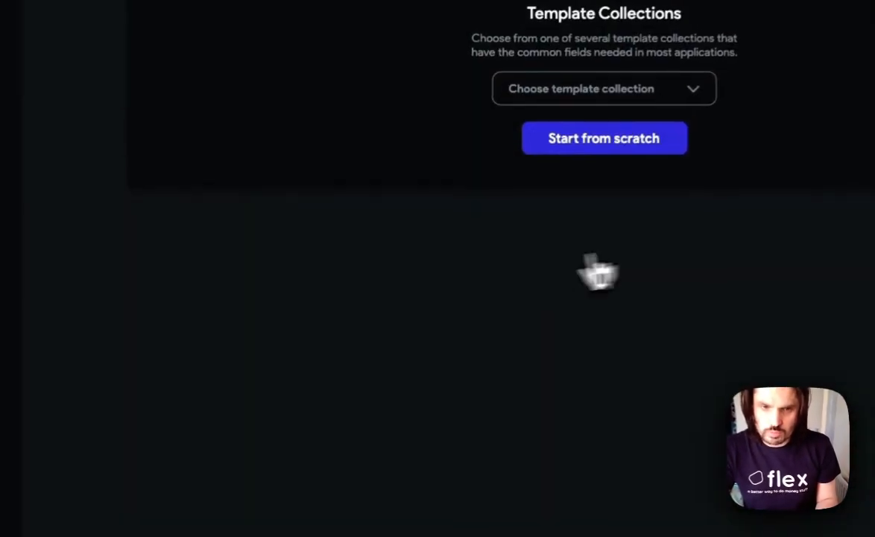
# - Create a second Firestore collection named blogs
pyautogui.click(260, 87)
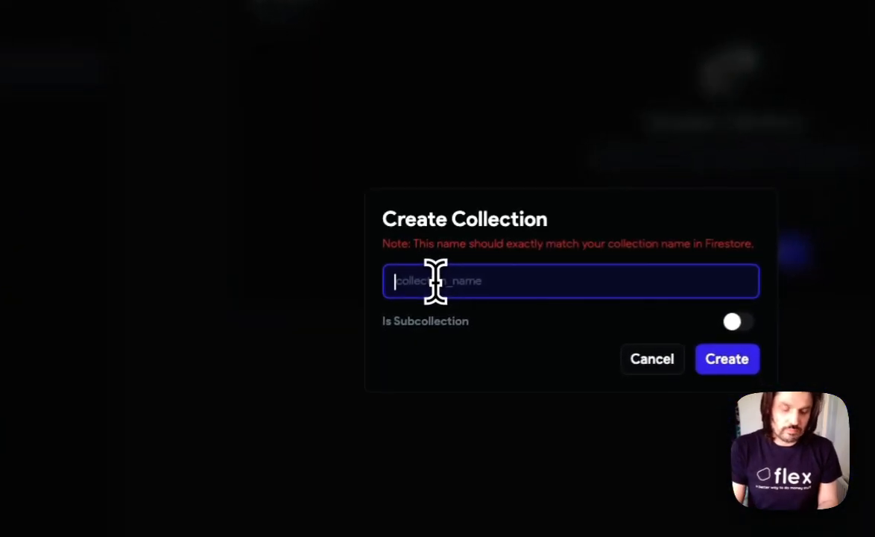
pyautogui.write('blogs')
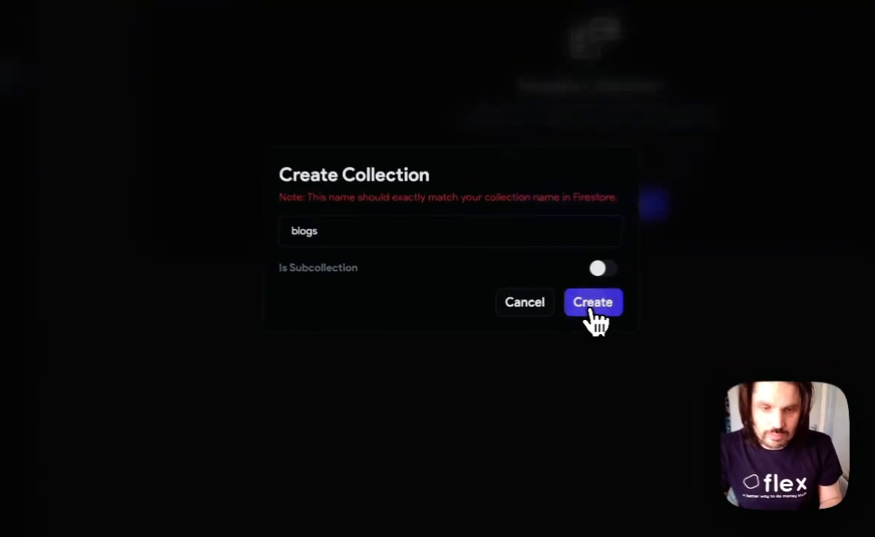
pyautogui.click(513, 313)
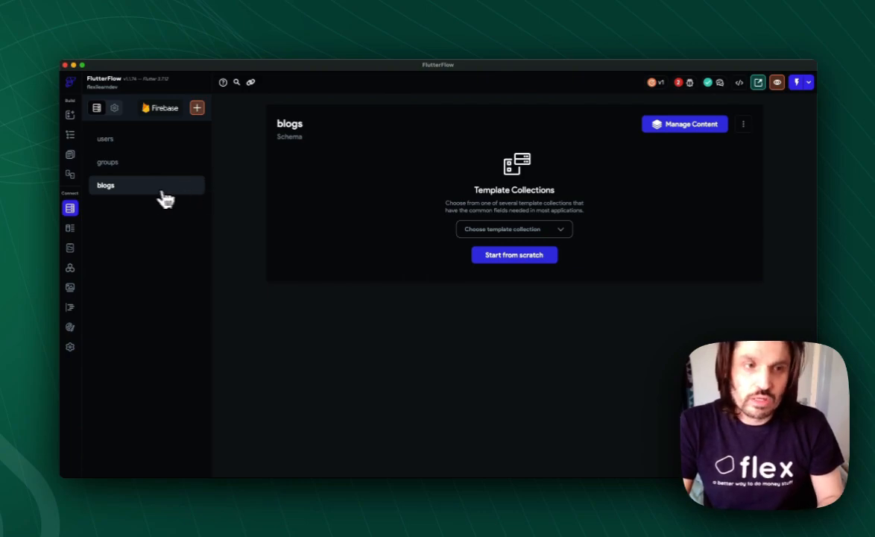
# - Look through the schemas of the users and groups collections
pyautogui.click(130, 140)
pyautogui.click(131, 162)
pyautogui.click(131, 182)
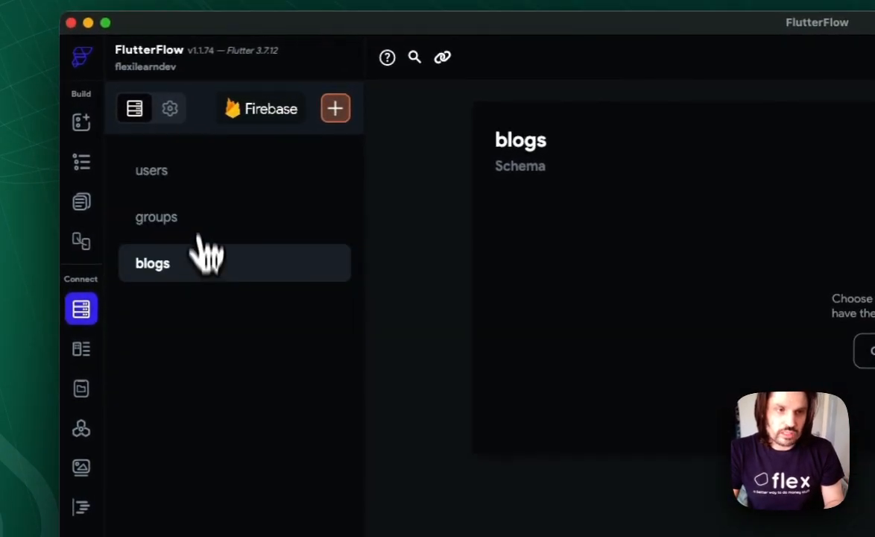
pyautogui.click(195, 173)
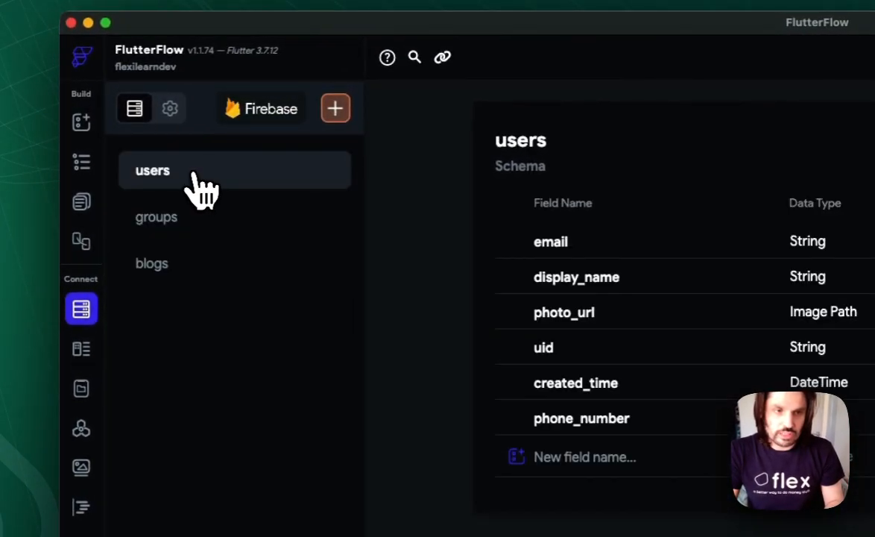
pyautogui.click(183, 224)
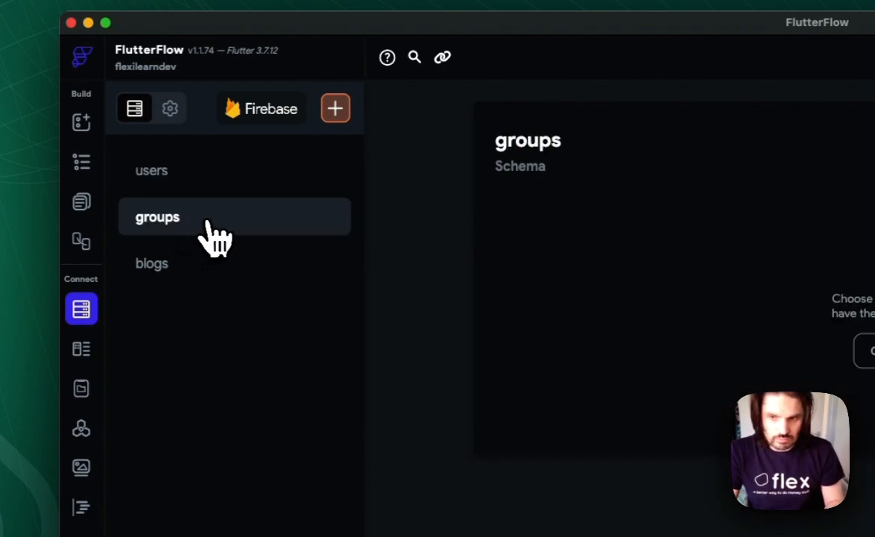
# - Start the blogs collection's schema from scratch and add a created_time field of type Date Time
pyautogui.click(191, 266)
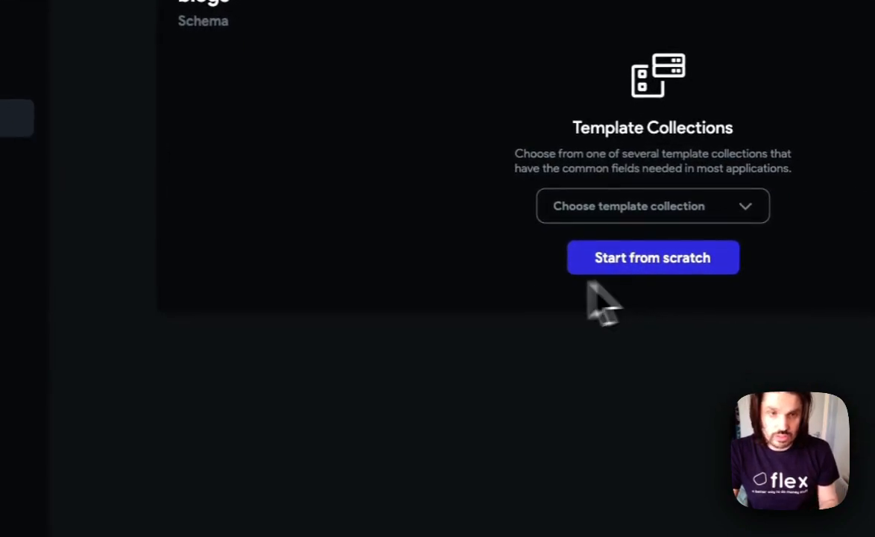
pyautogui.click(631, 269)
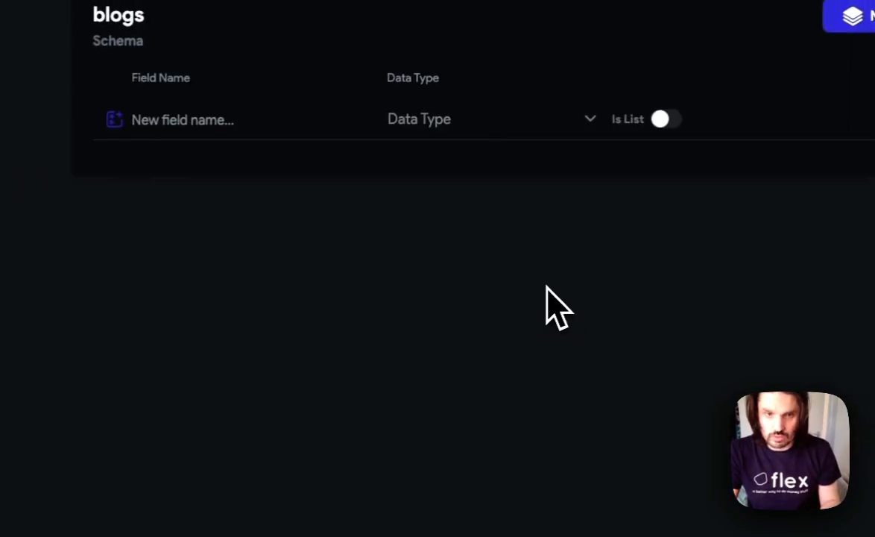
pyautogui.click(213, 120)
pyautogui.write('created')
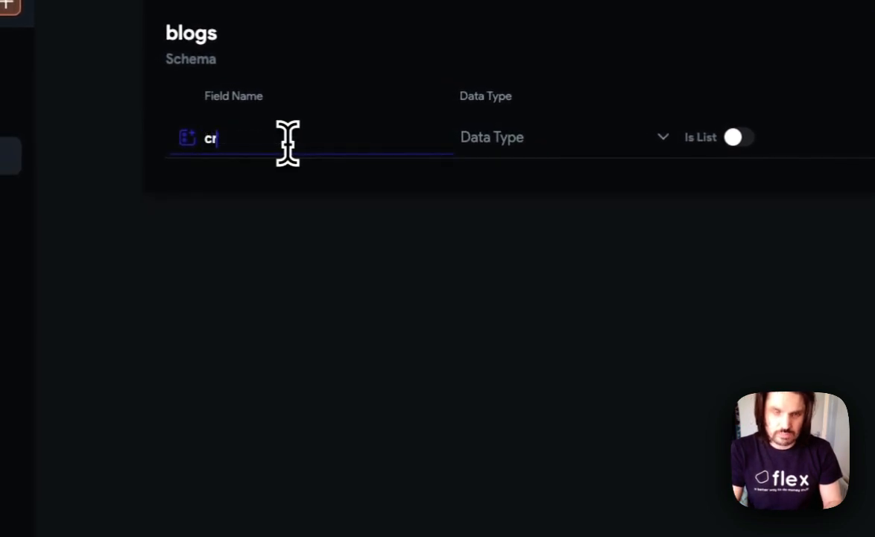
pyautogui.write('_time')
pyautogui.click(507, 139)
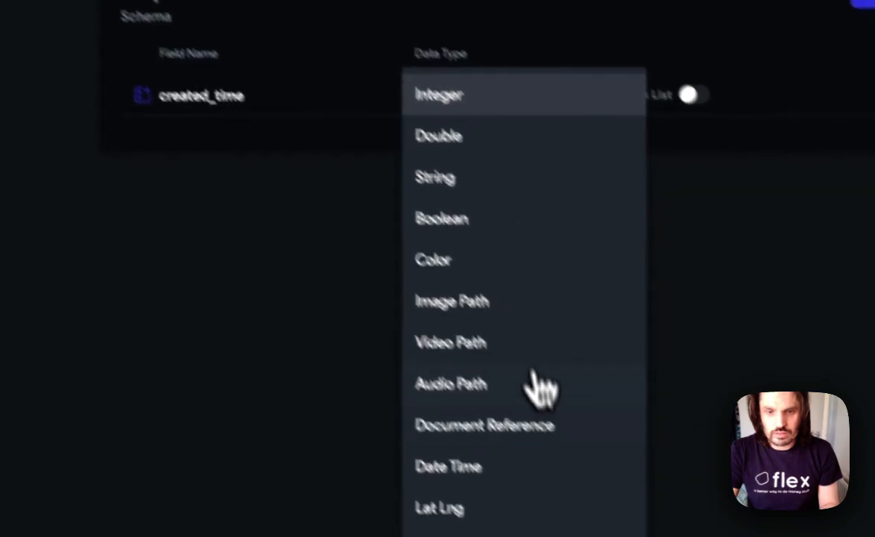
pyautogui.click(514, 468)
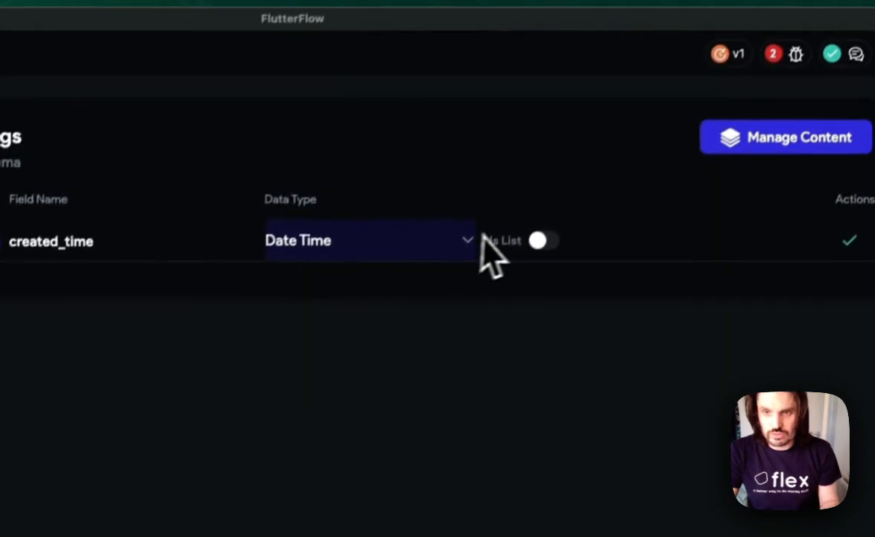
pyautogui.click(671, 266)
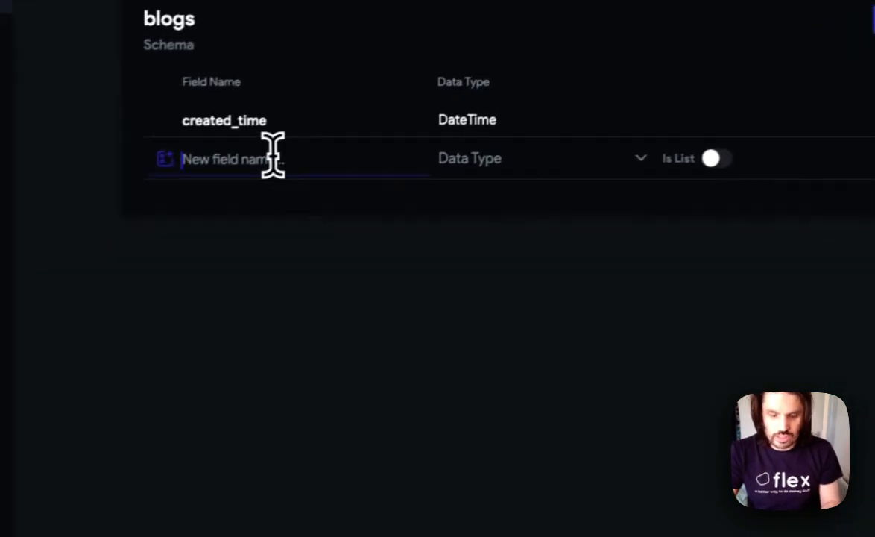
# - Add a user field to the blogs schema as a Document Reference to the Users collection
pyautogui.click(287, 152)
pyautogui.write('user')
pyautogui.click(459, 158)
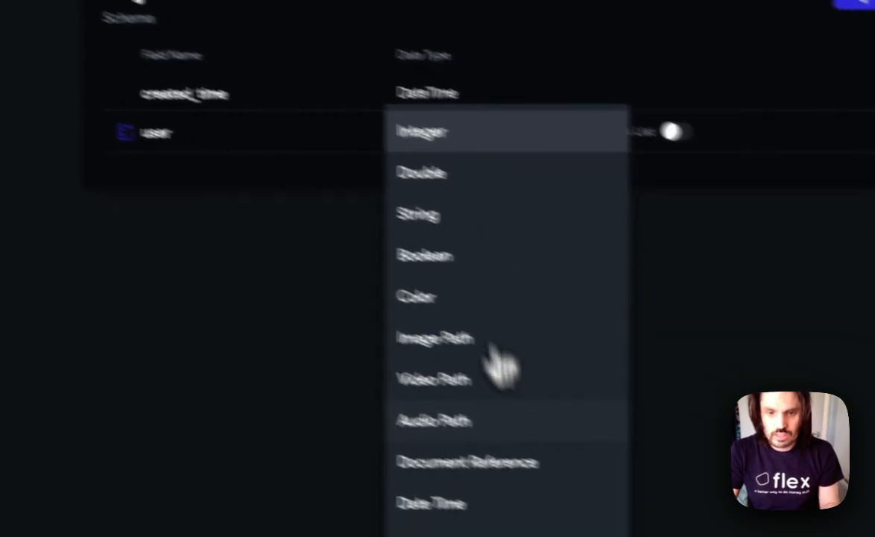
pyautogui.click(496, 463)
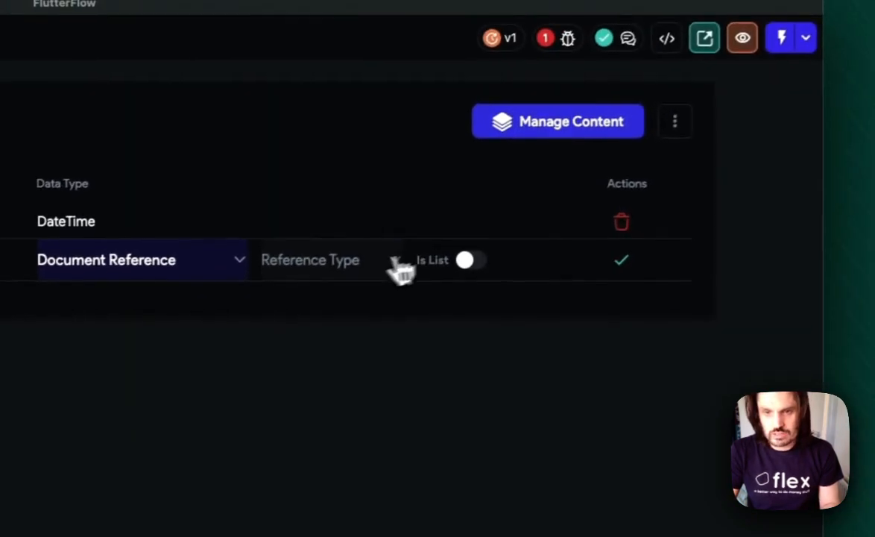
pyautogui.click(734, 132)
pyautogui.click(354, 273)
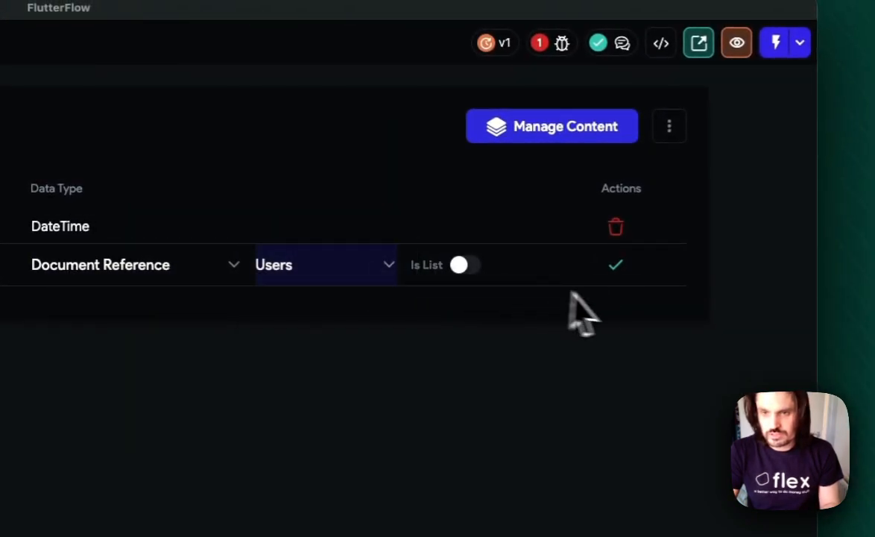
pyautogui.click(617, 270)
# - Add a uid field of type String to the blogs schema
pyautogui.write('uid')
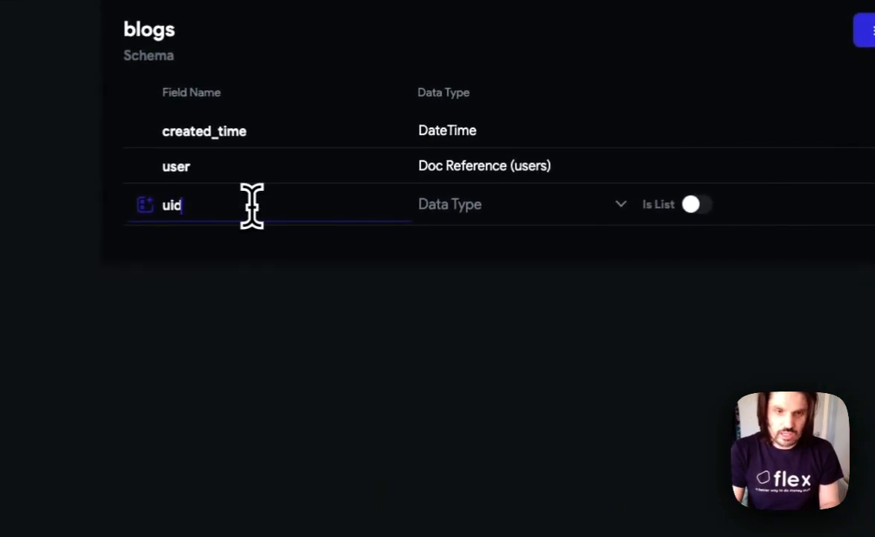
pyautogui.click(443, 210)
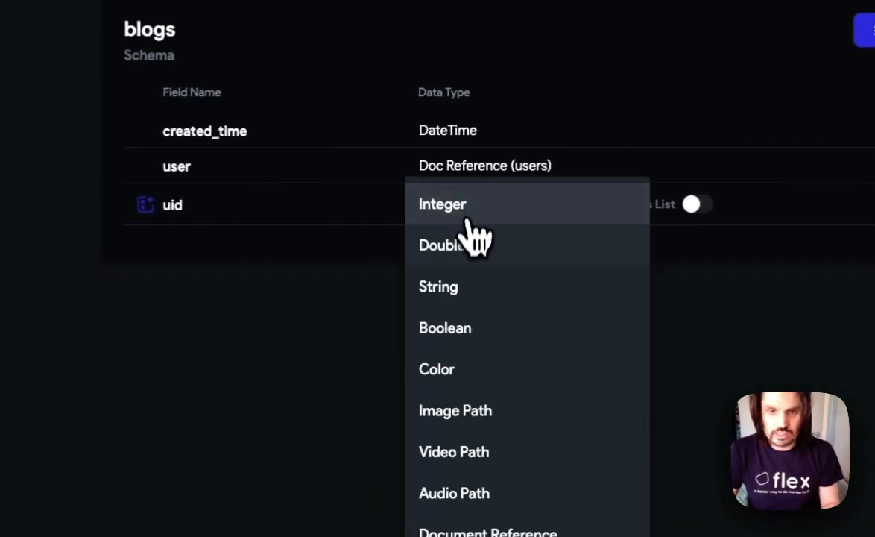
pyautogui.click(477, 289)
pyautogui.click(637, 257)
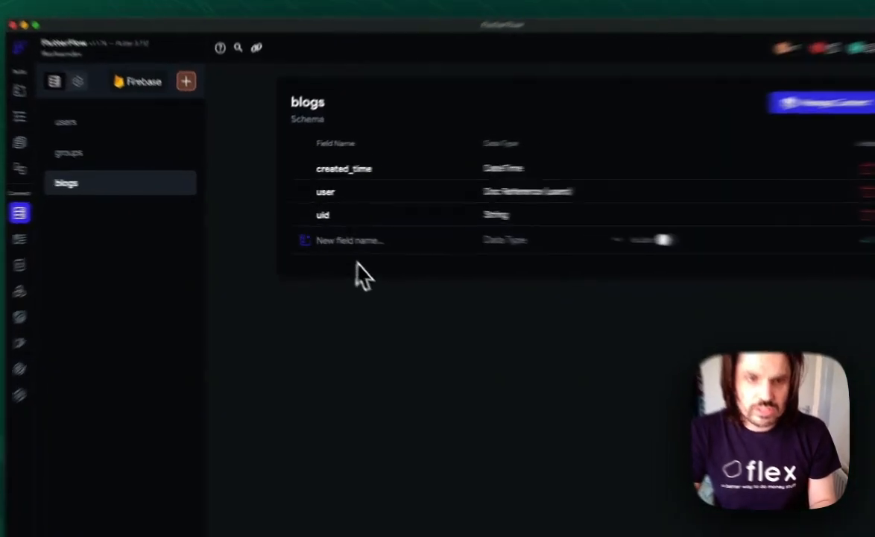
# - Enter blog_id as the name of a new field in the blogs schema
pyautogui.click(321, 231)
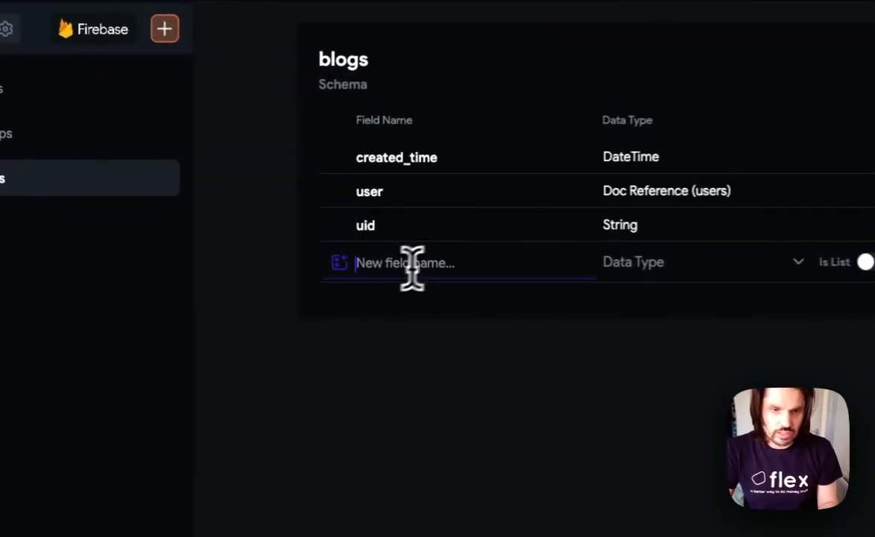
pyautogui.write('blog_')
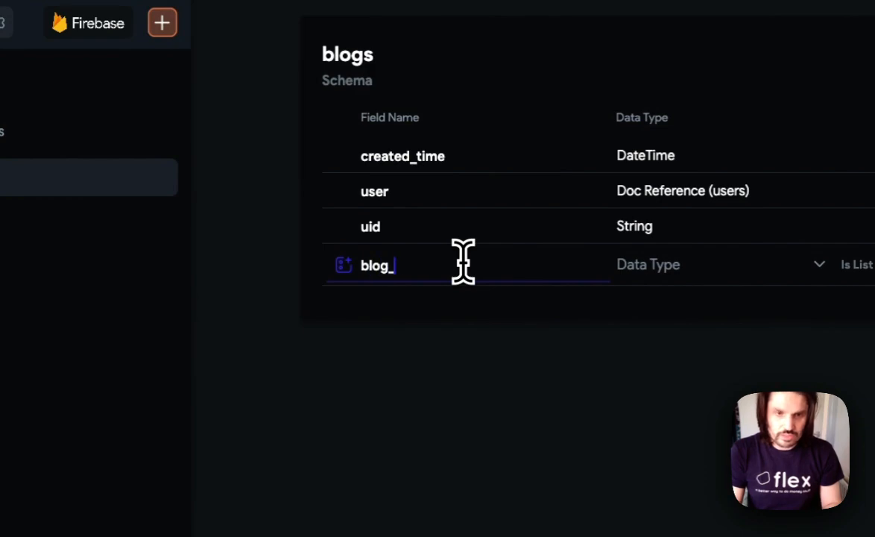
pyautogui.write('id')
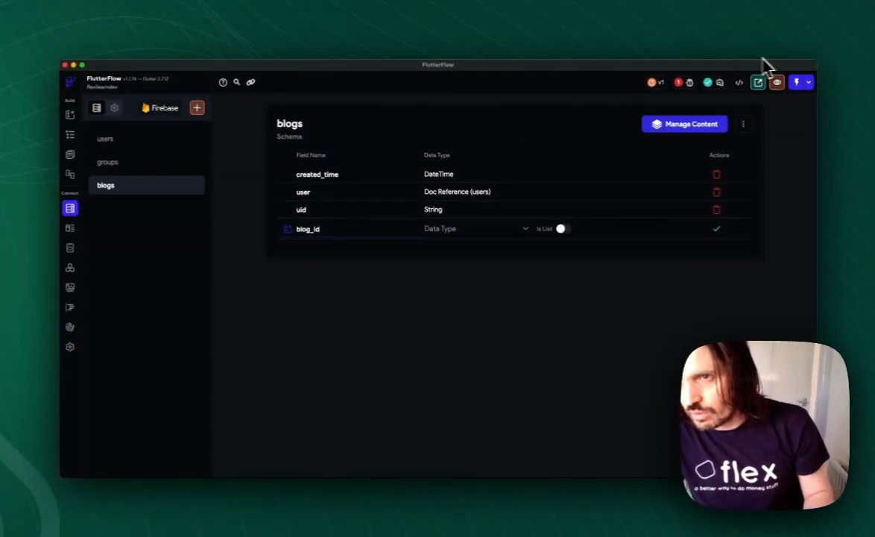
pyautogui.click(796, 52)
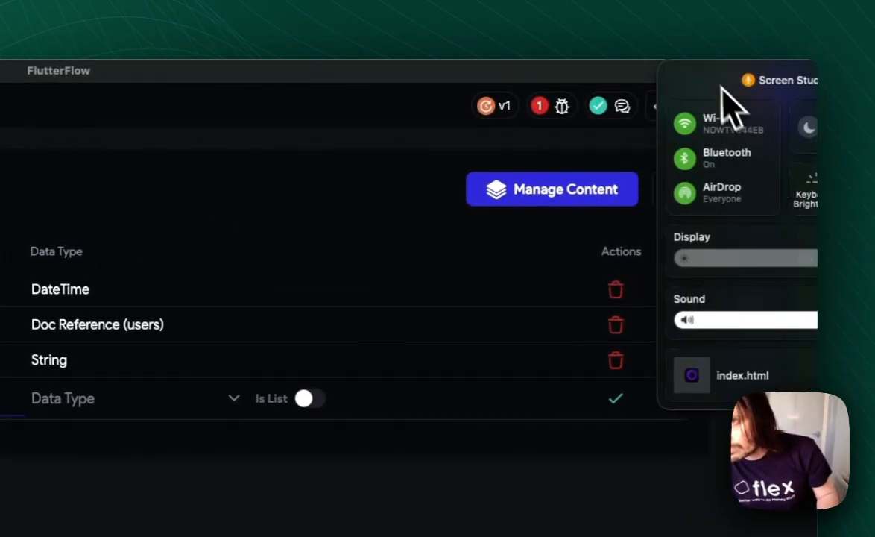
pyautogui.click(714, 43)
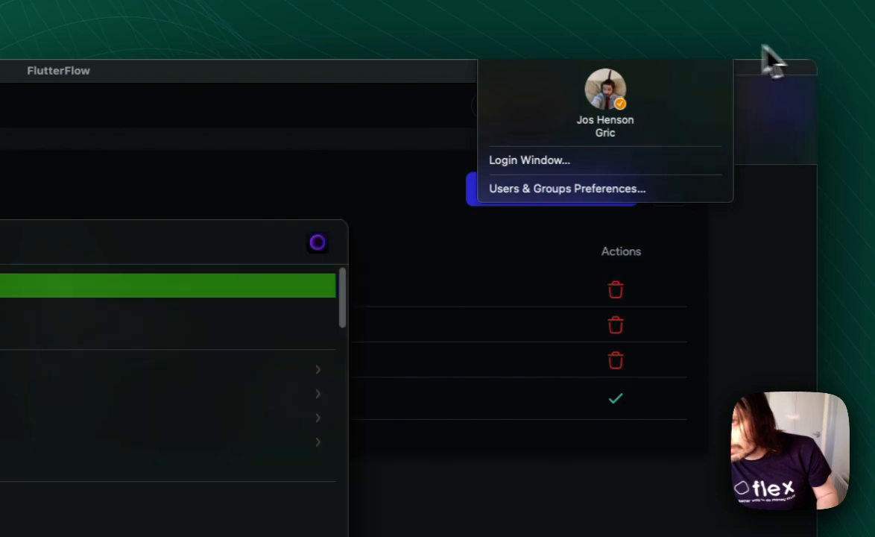
pyautogui.click(759, 47)
pyautogui.click(696, 45)
pyautogui.click(702, 44)
pyautogui.click(738, 41)
pyautogui.click(758, 43)
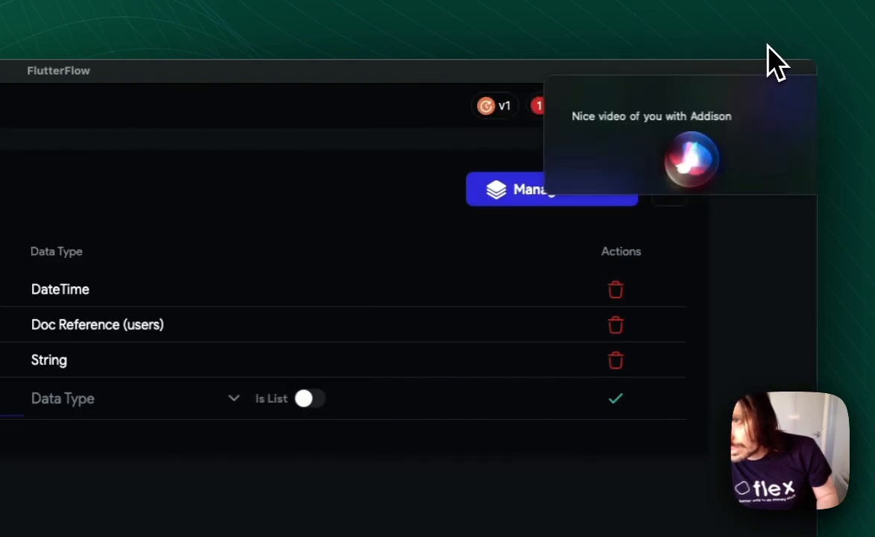
pyautogui.click(708, 50)
pyautogui.click(550, 81)
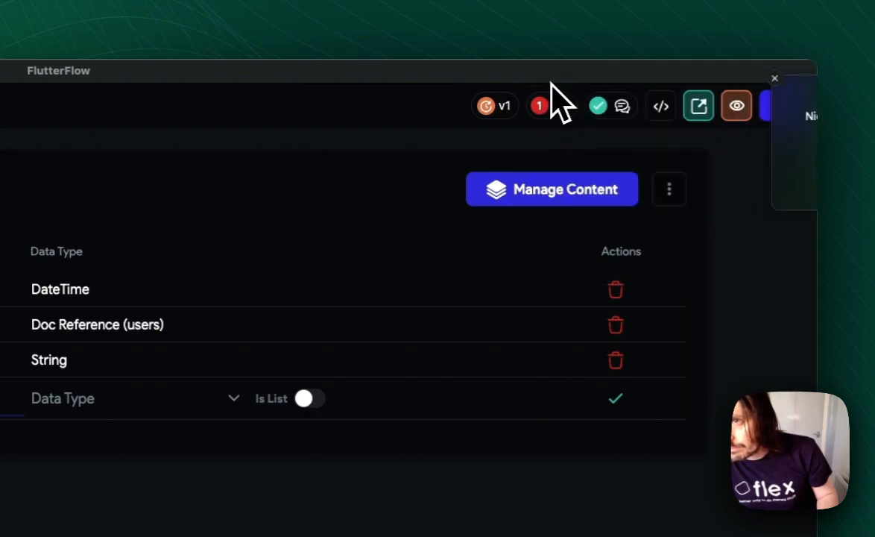
# - Turn on the Mac's Do Not Disturb focus for 1 hour
pyautogui.click(778, 55)
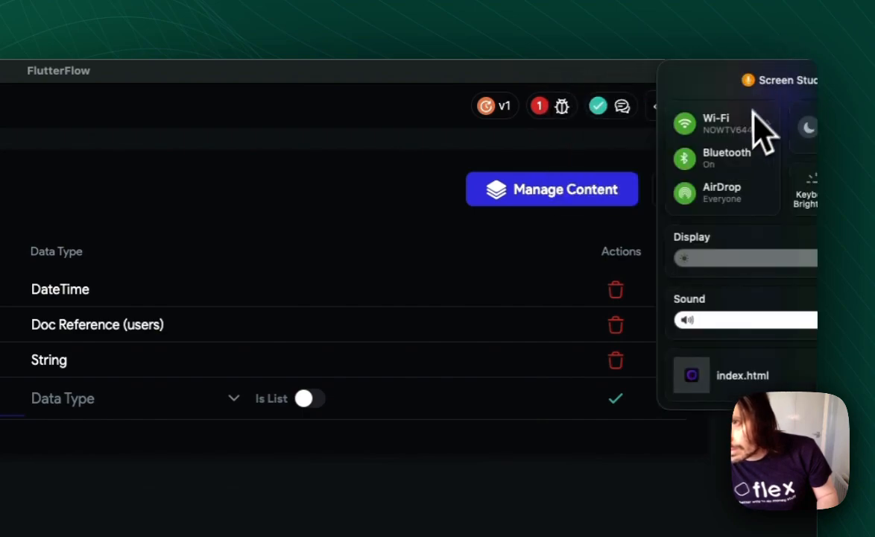
pyautogui.click(831, 152)
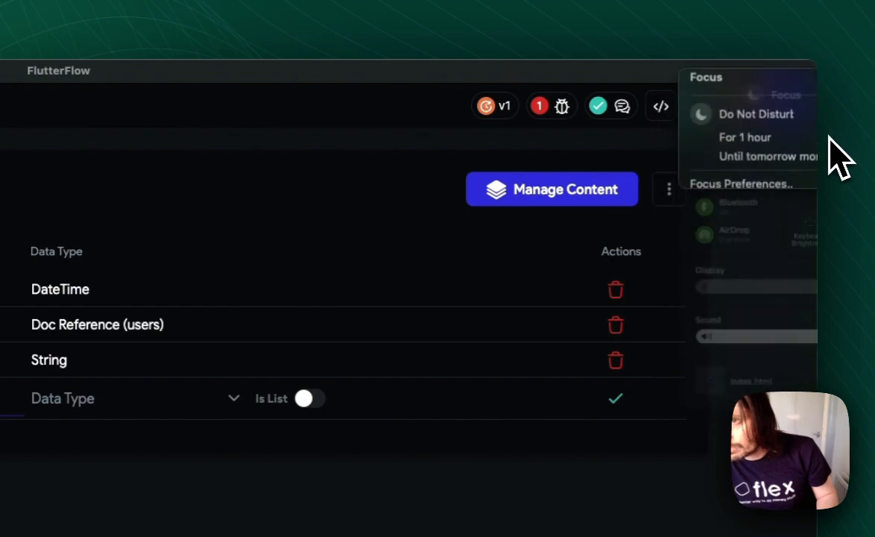
pyautogui.click(735, 140)
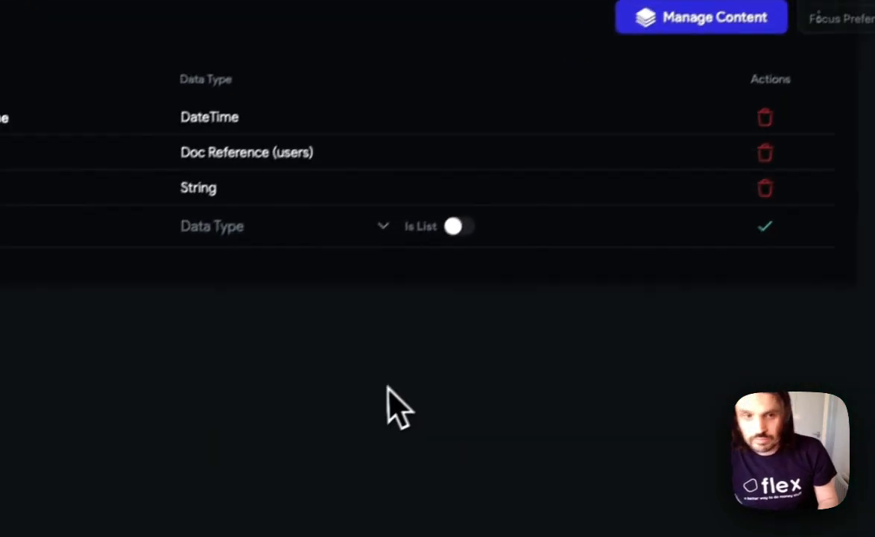
# - Set the blog_id field's data type to String and add the field to the blogs schema
pyautogui.moveTo(404, 179); pyautogui.dragTo(345, 178)
pyautogui.click(424, 178)
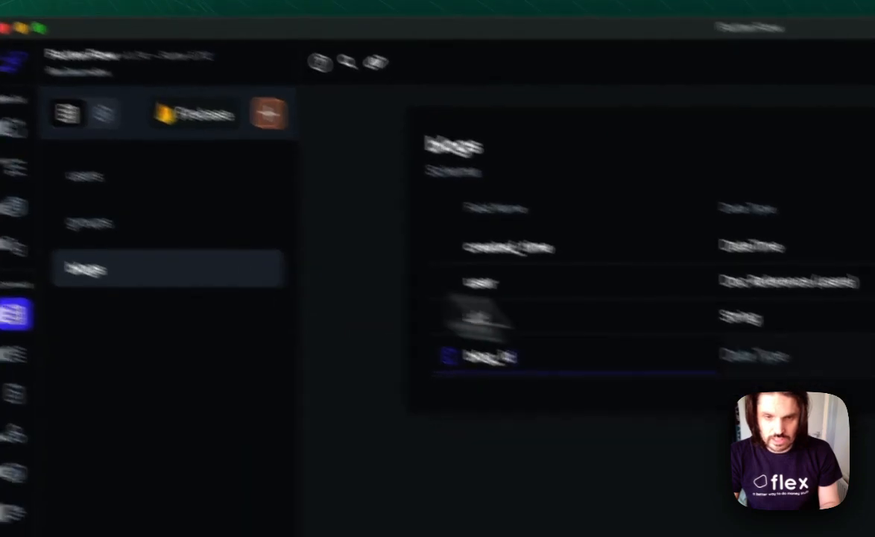
pyautogui.click(749, 358)
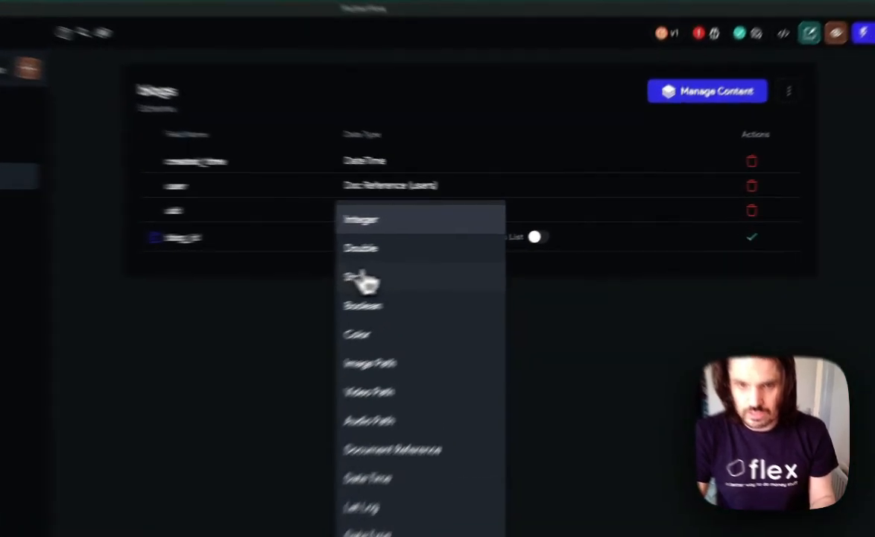
pyautogui.click(434, 257)
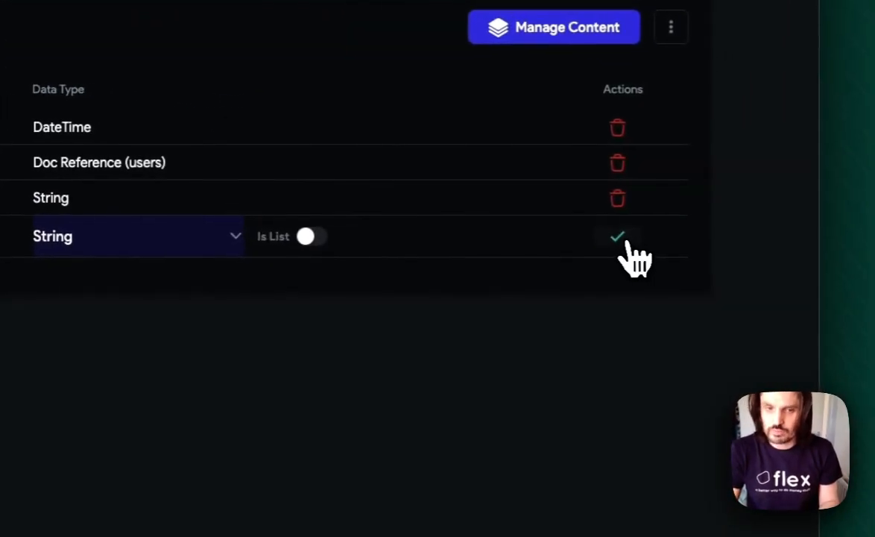
pyautogui.click(641, 240)
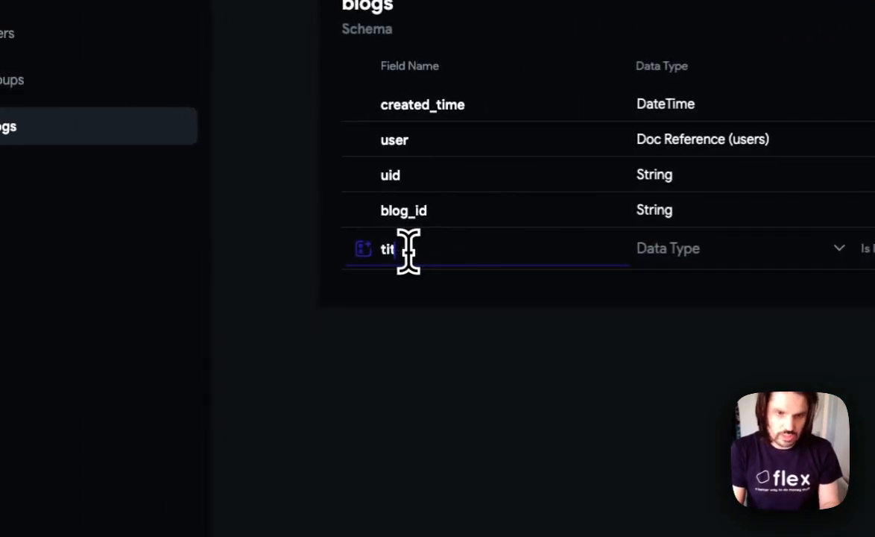
# - Add a title field of type String to the blogs schema
pyautogui.click(714, 250)
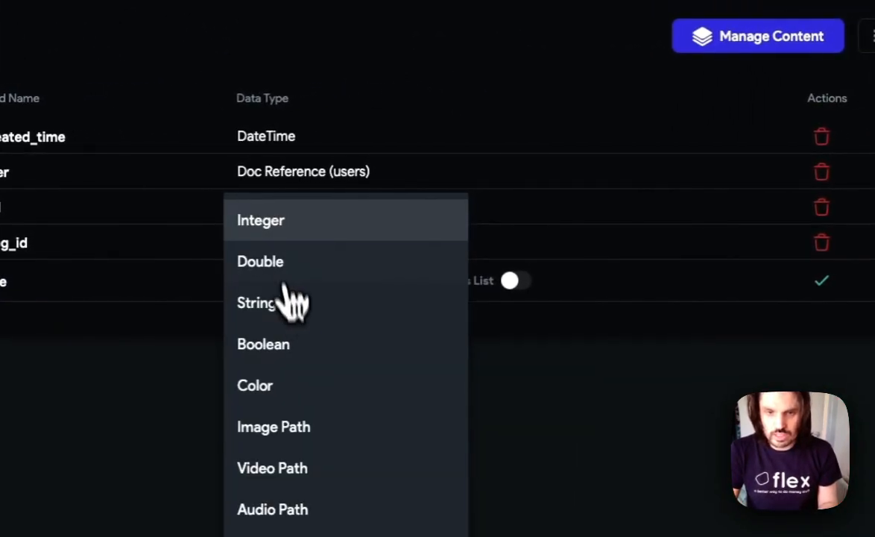
pyautogui.click(295, 305)
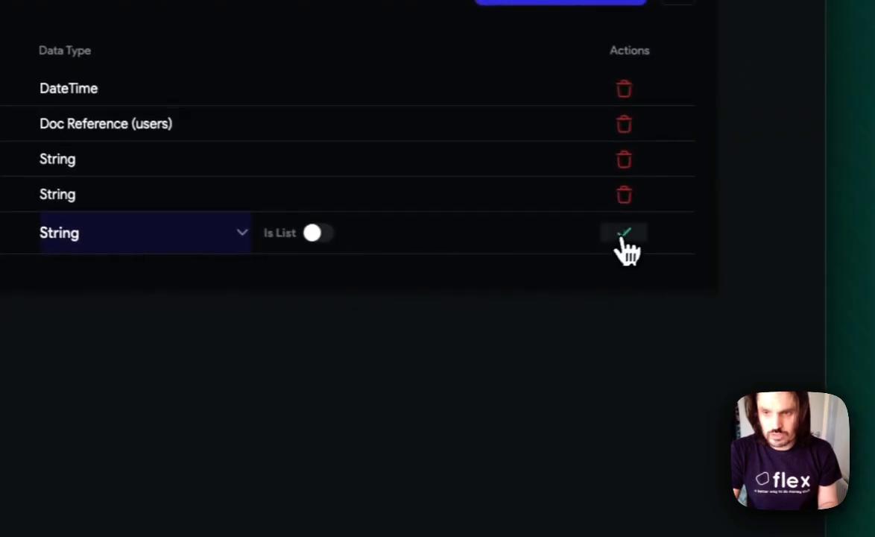
pyautogui.click(821, 280)
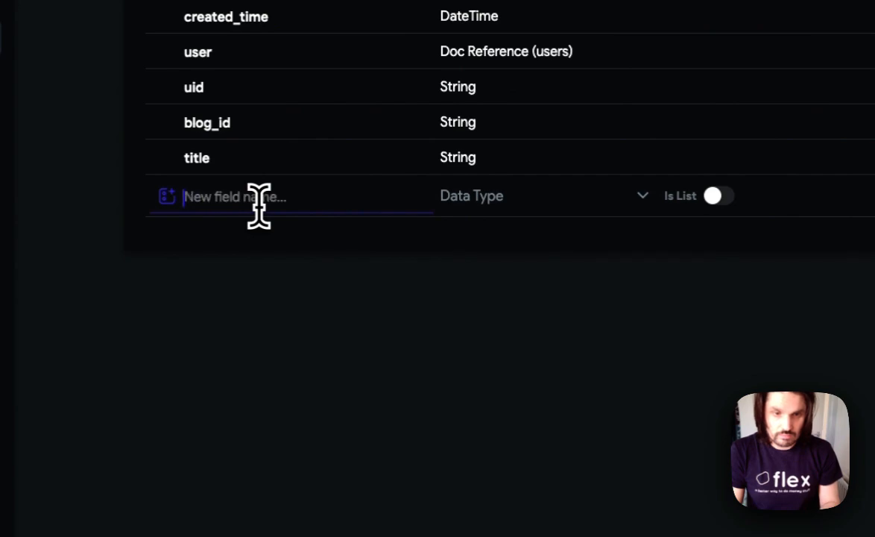
# - Add an image field of type Image Path to the blogs schema
pyautogui.write('image')
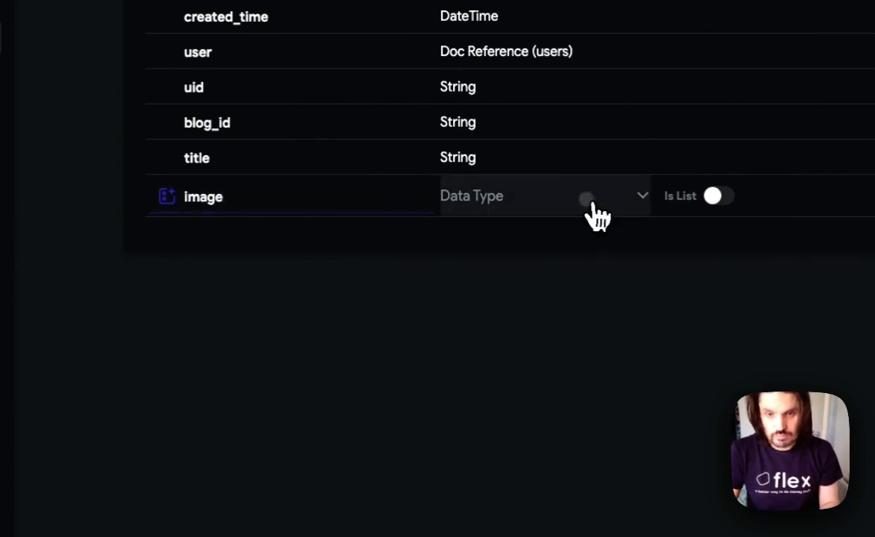
pyautogui.click(588, 215)
pyautogui.click(556, 306)
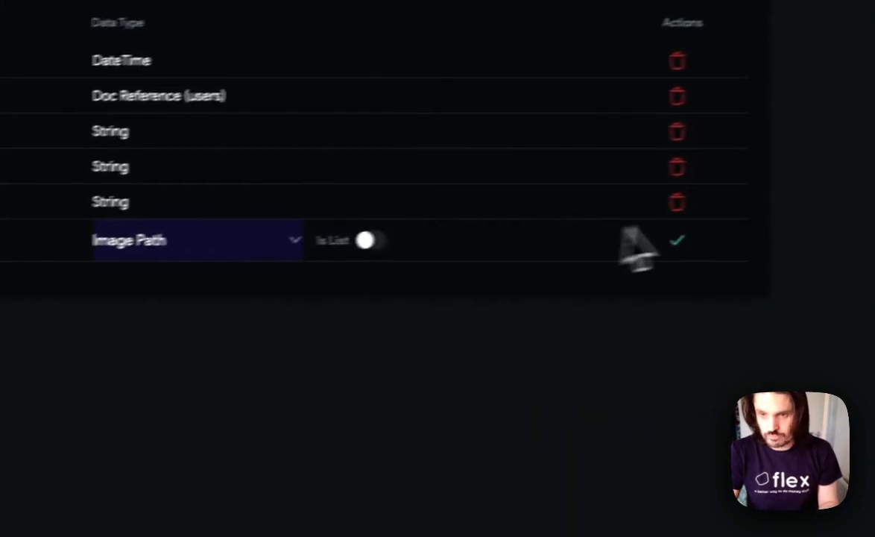
pyautogui.click(681, 239)
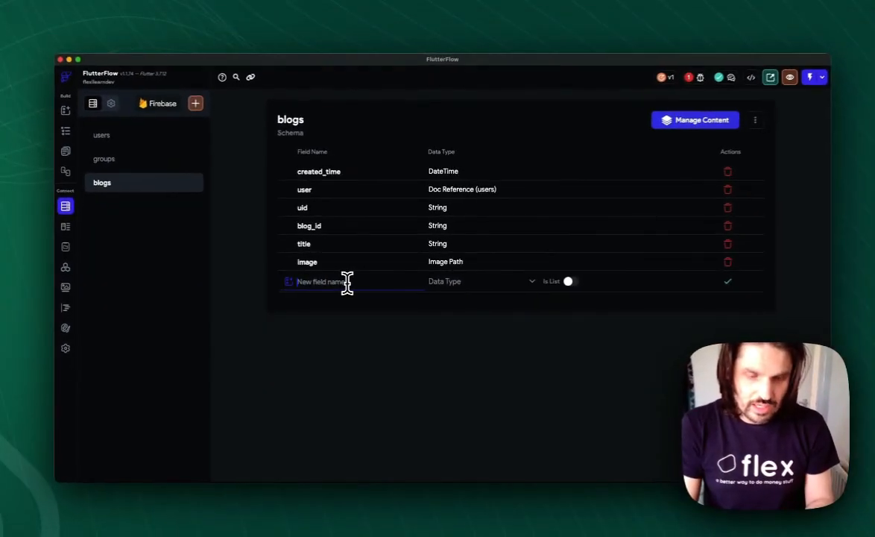
# - Add a main_text field of type String to the blogs schema
pyautogui.write('maintext')
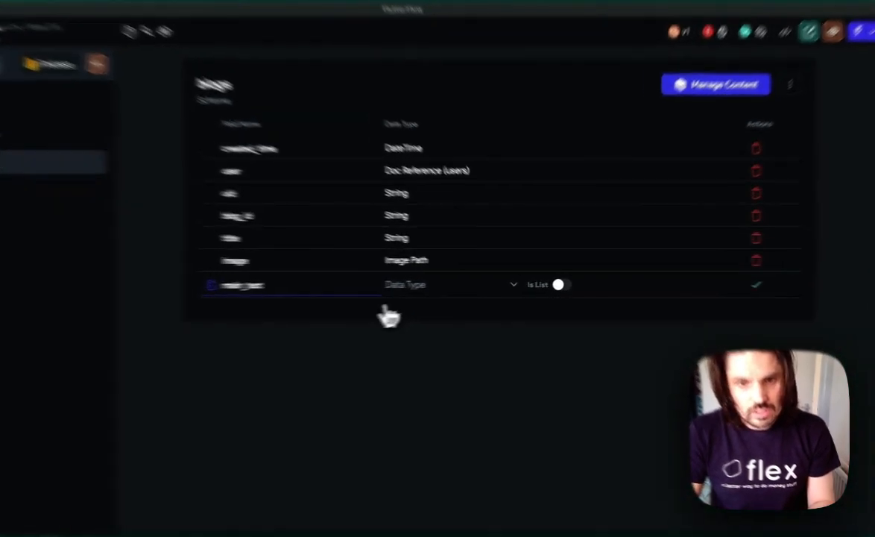
pyautogui.click(443, 284)
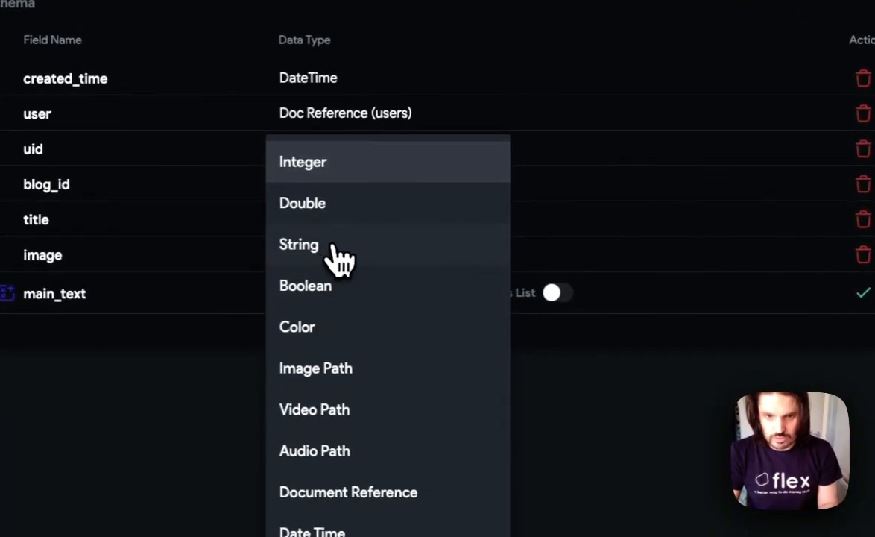
pyautogui.click(334, 246)
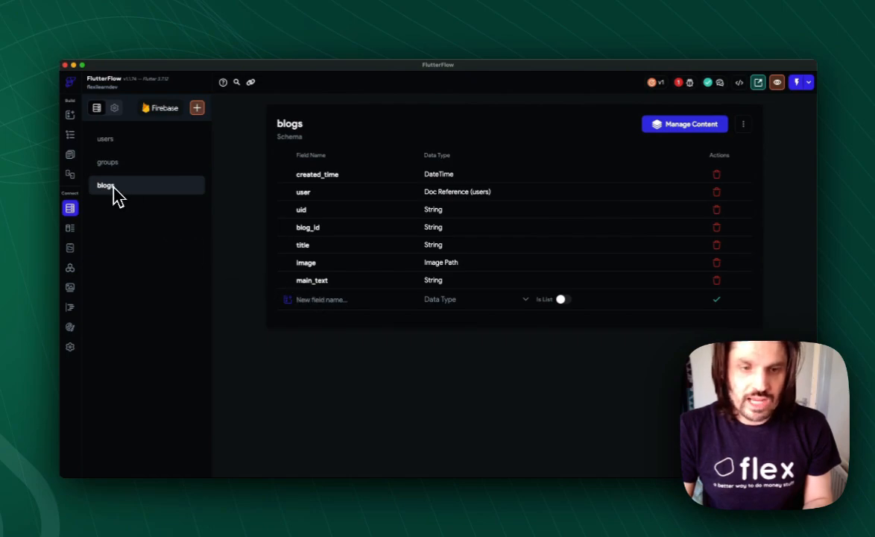
# - Start the schema of the groups collection without a template and add a created_time field of type Date Time
pyautogui.click(110, 163)
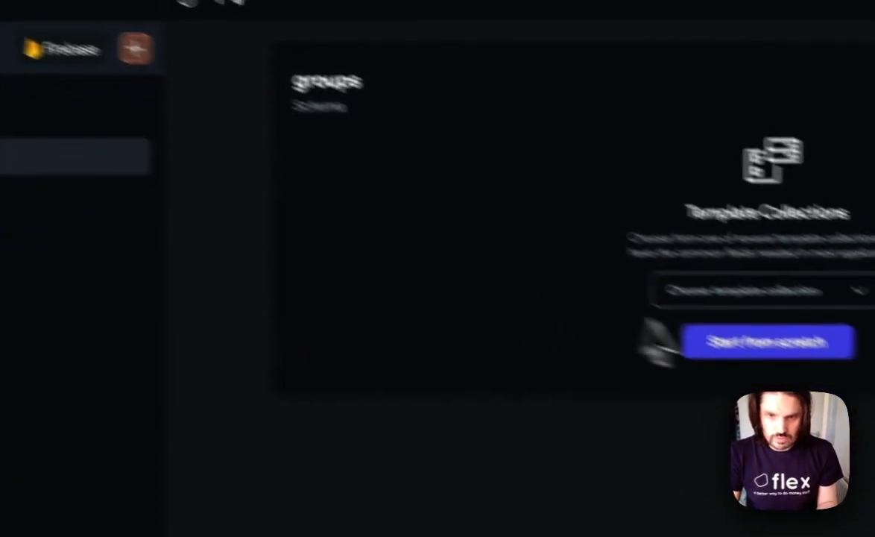
pyautogui.click(688, 341)
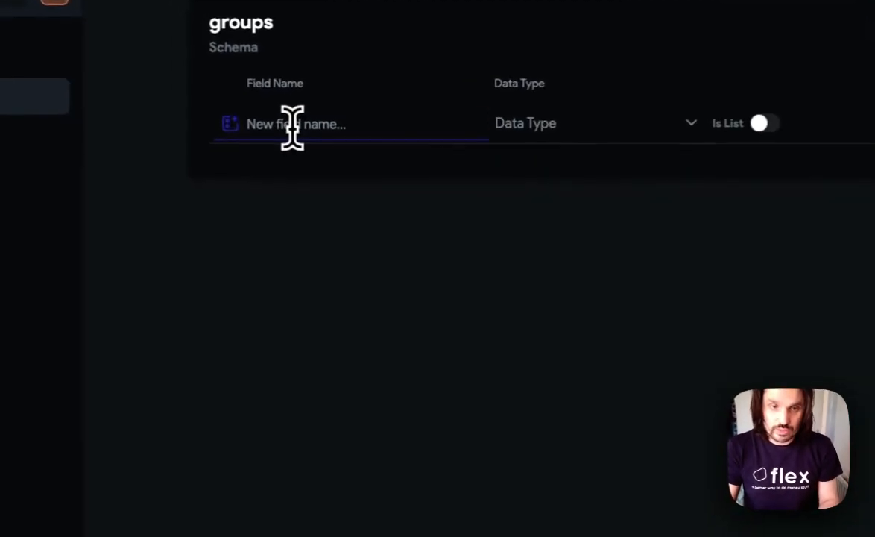
pyautogui.write('created_time')
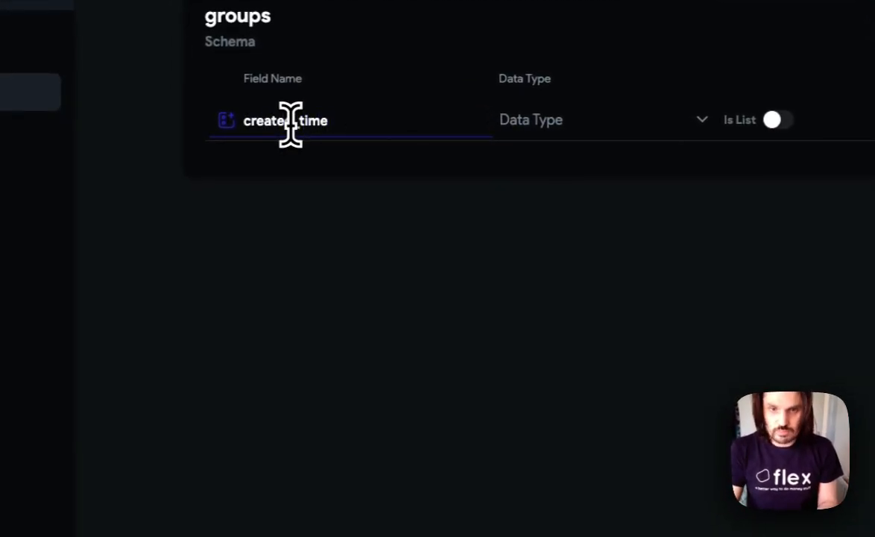
pyautogui.click(535, 127)
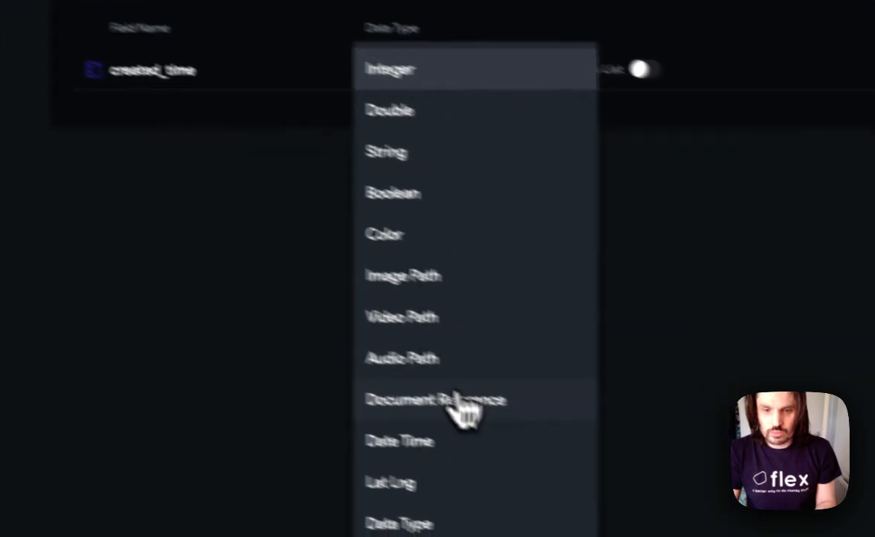
pyautogui.click(374, 413)
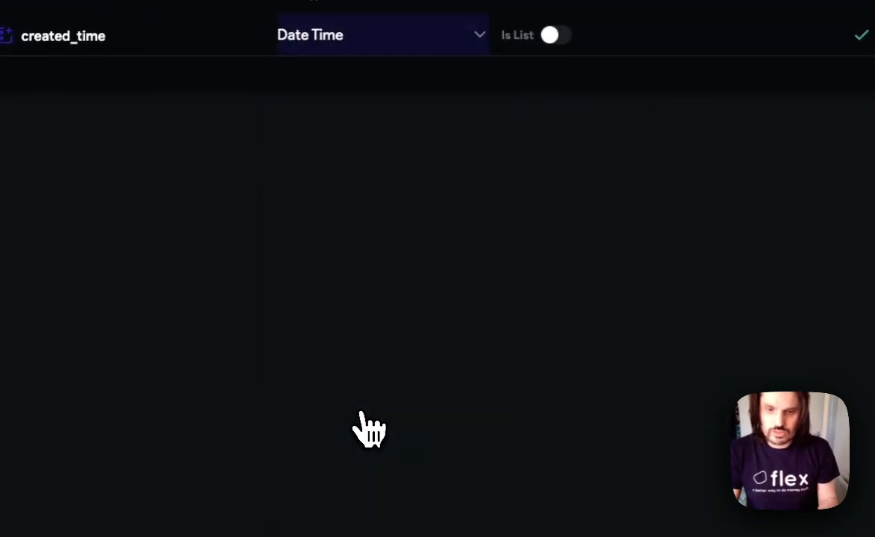
pyautogui.click(738, 136)
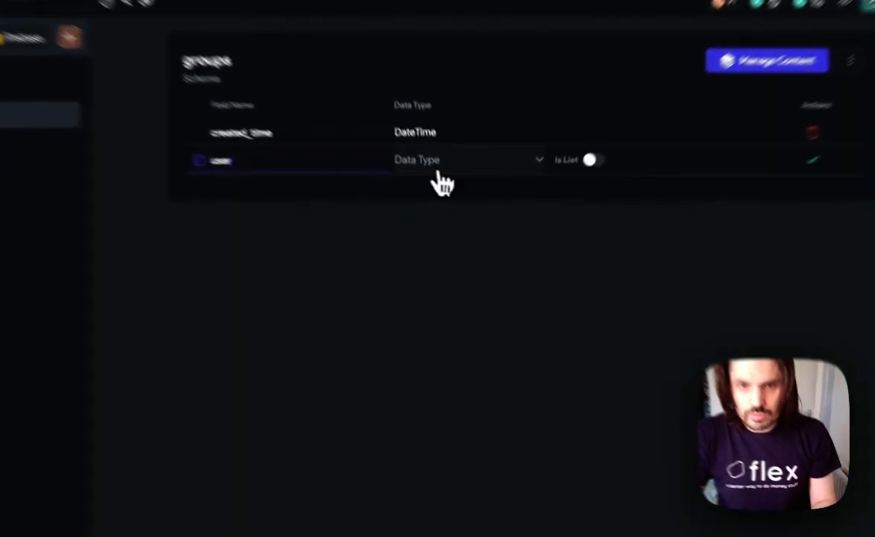
# - Add a user field to the groups schema as a Document Reference to the Users collection
pyautogui.click(451, 197)
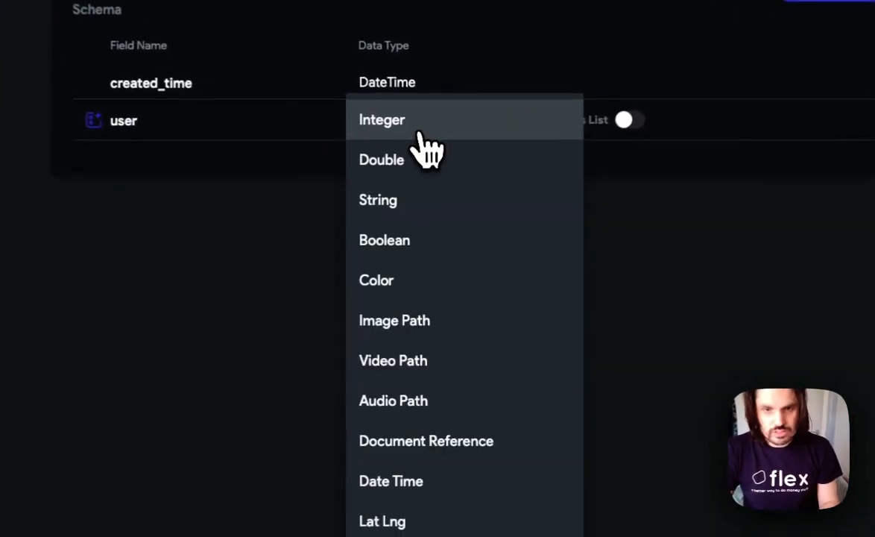
pyautogui.click(428, 431)
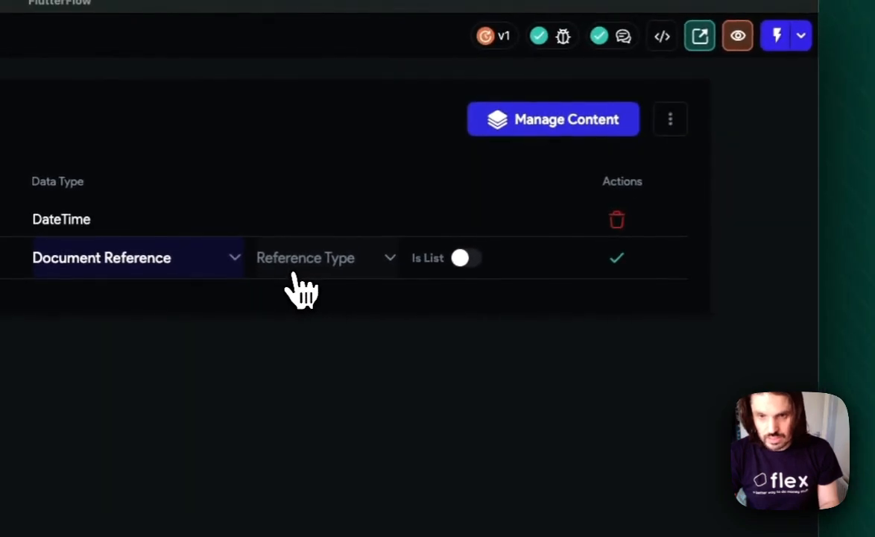
pyautogui.click(298, 276)
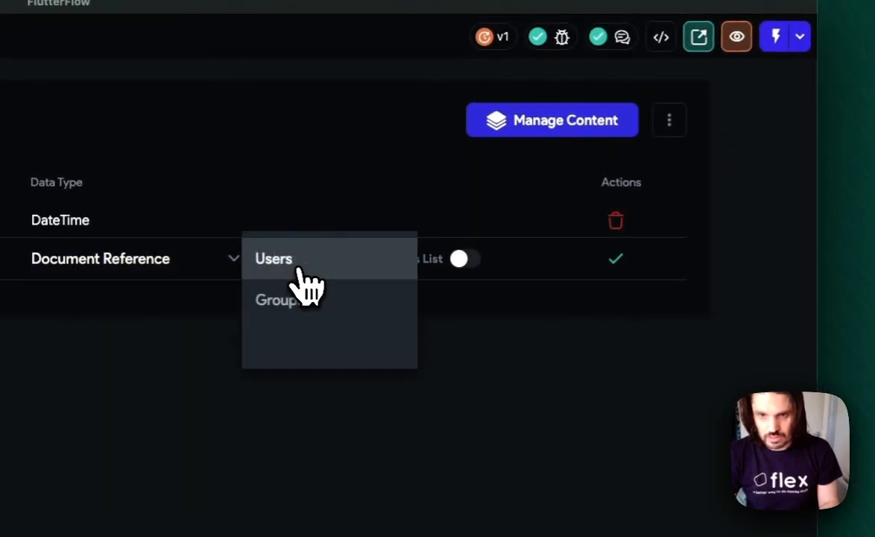
pyautogui.click(298, 261)
pyautogui.click(616, 261)
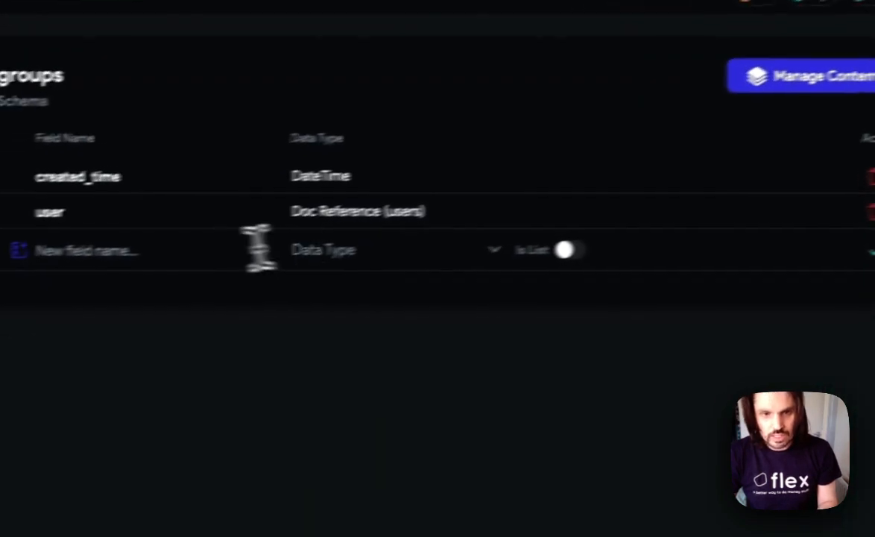
# - Add a uid field of type String to the groups schema
pyautogui.write('uid')
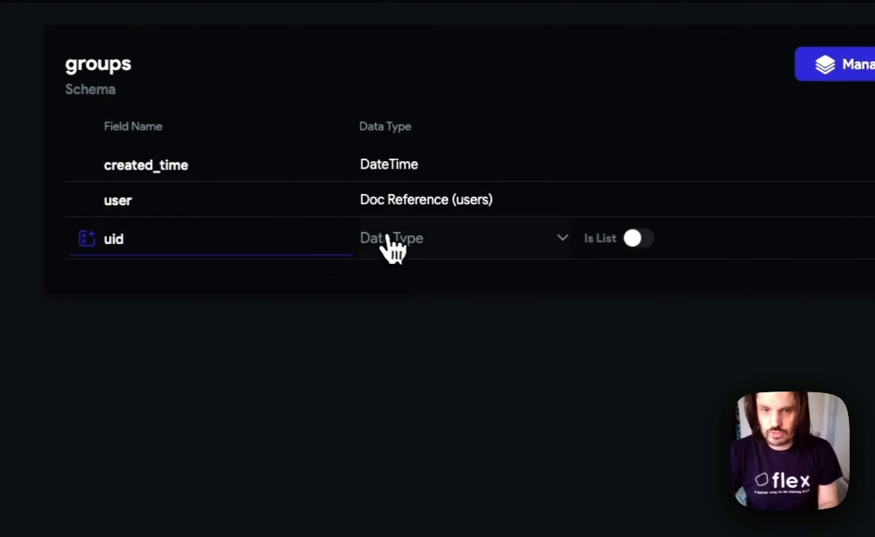
pyautogui.click(391, 246)
pyautogui.click(406, 320)
pyautogui.click(626, 234)
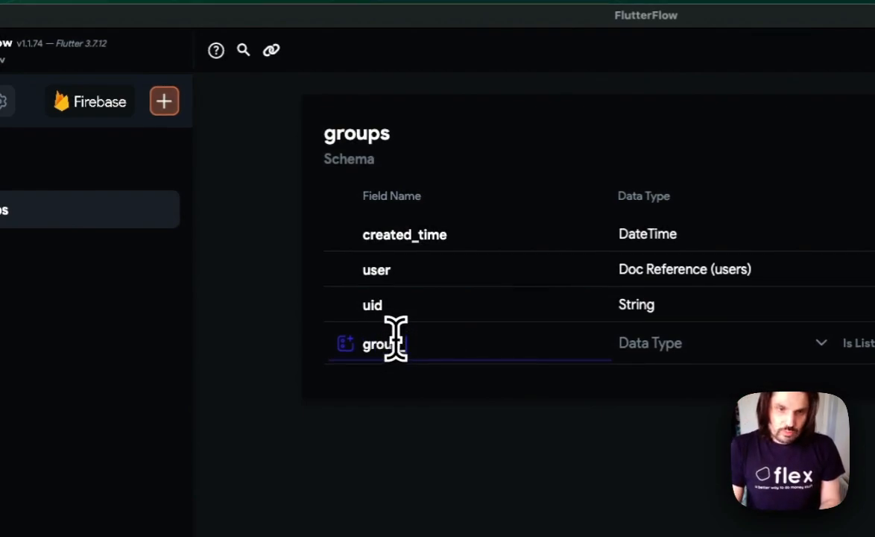
# - Add a group_id field of type String to the groups schema
pyautogui.write('group_id')
pyautogui.click(738, 344)
pyautogui.click(707, 401)
pyautogui.click(762, 213)
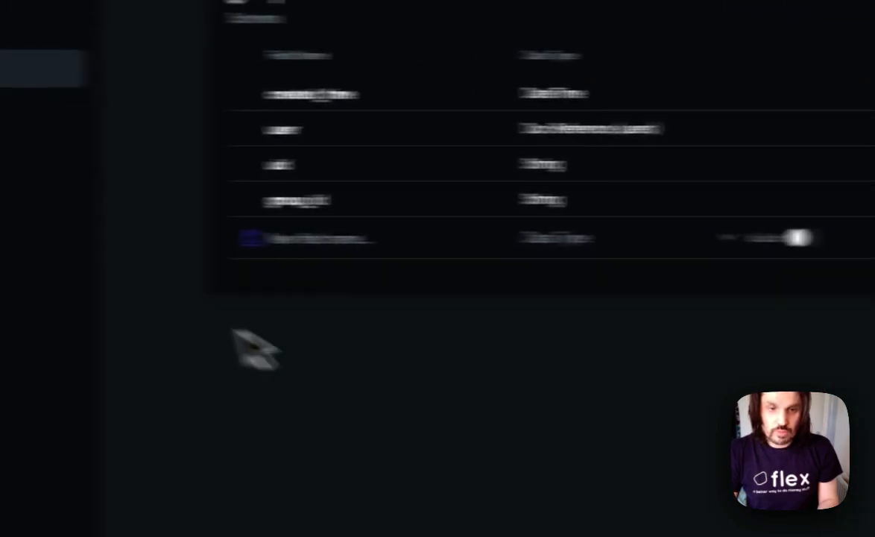
# - Add a name field of type String to the groups schema
pyautogui.write('n')
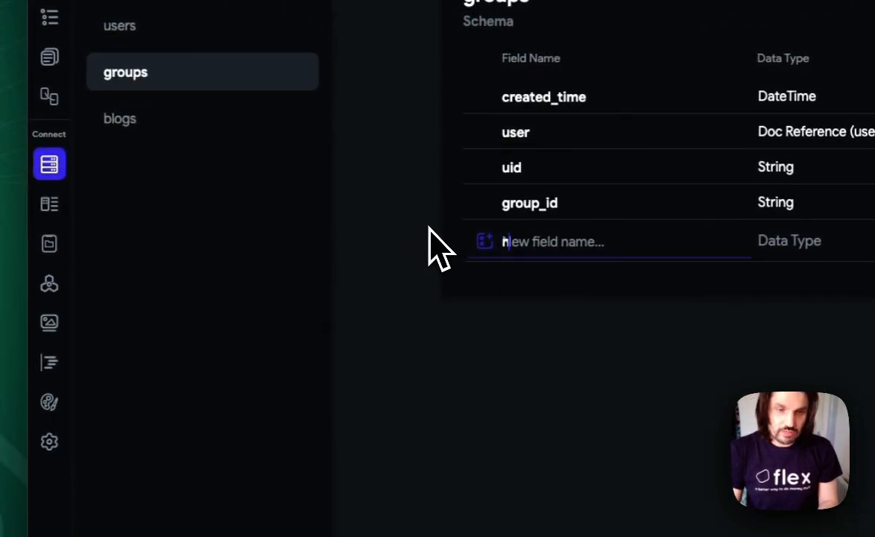
pyautogui.write('ame')
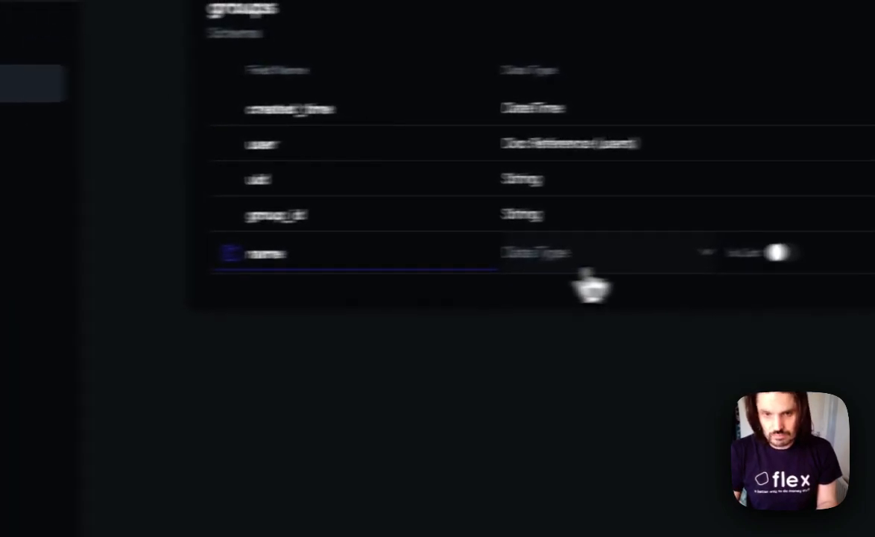
pyautogui.click(801, 242)
pyautogui.click(850, 261)
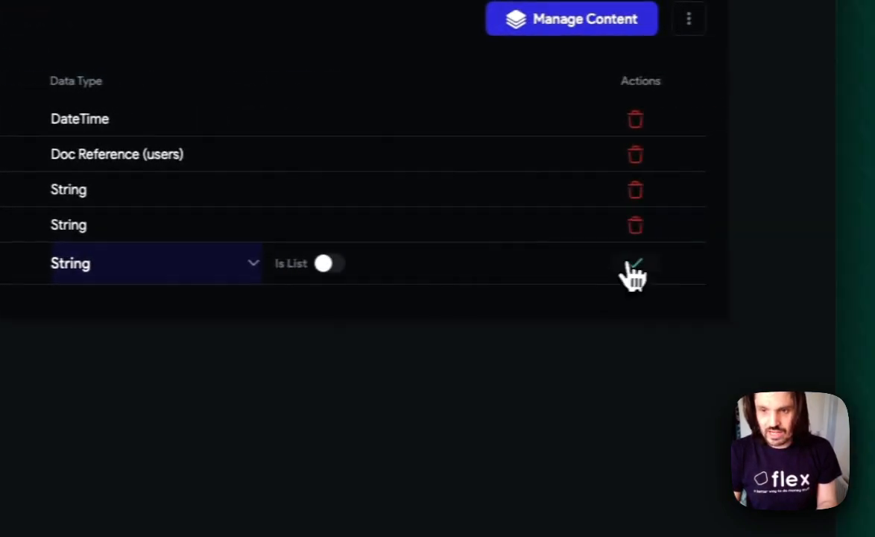
pyautogui.click(810, 261)
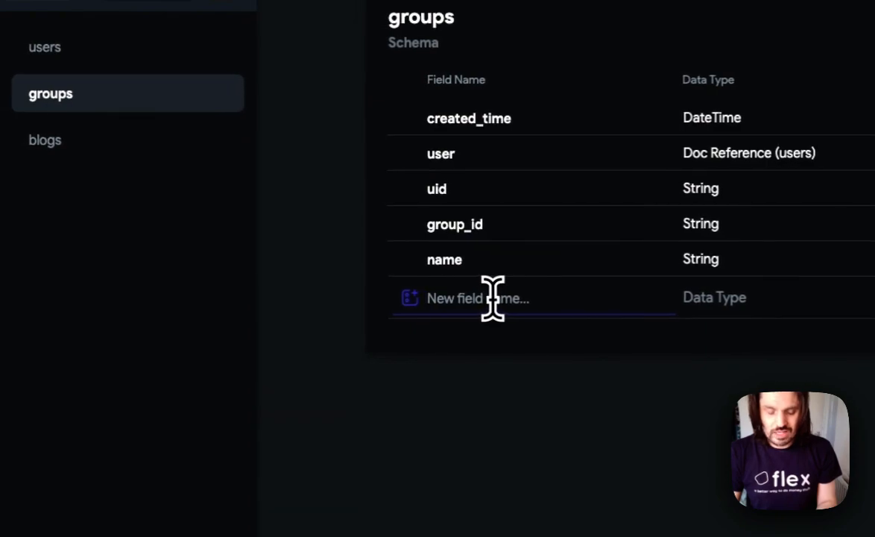
pyautogui.write('ac')
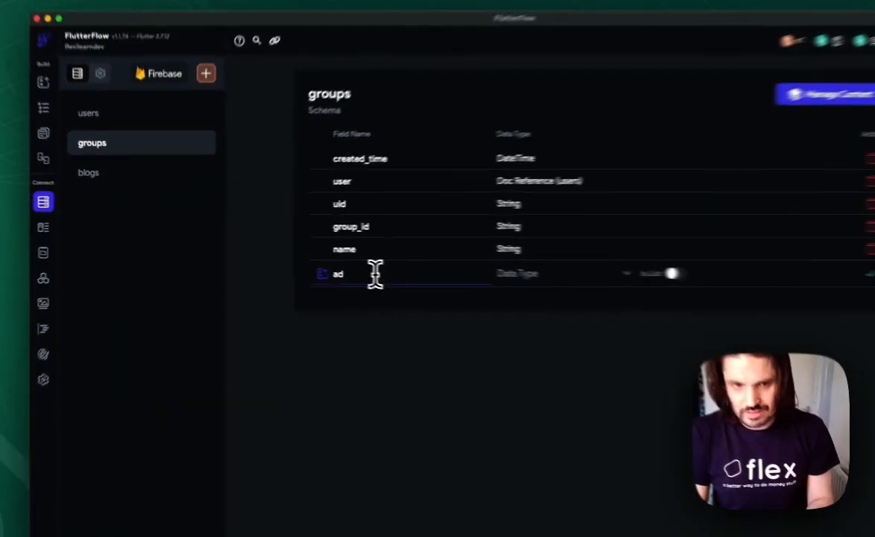
pyautogui.press('BackSpace')
pyautogui.press('BackSpace')
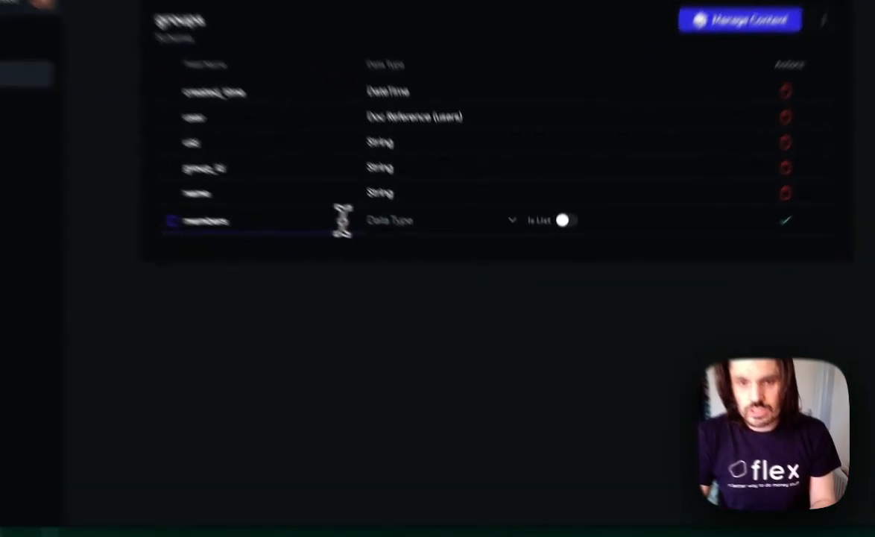
# - Add a members field to the groups schema as a list of Document References to the Users collection
pyautogui.click(441, 264)
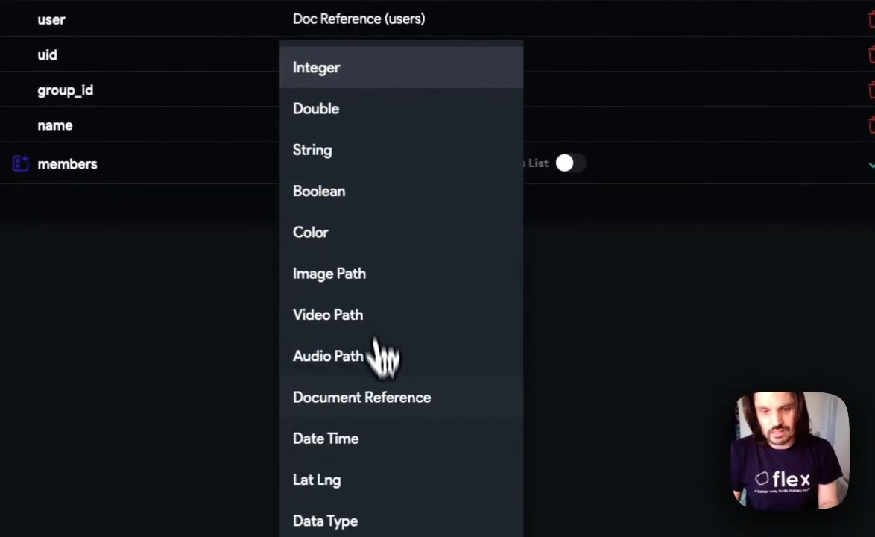
pyautogui.click(384, 408)
pyautogui.click(571, 163)
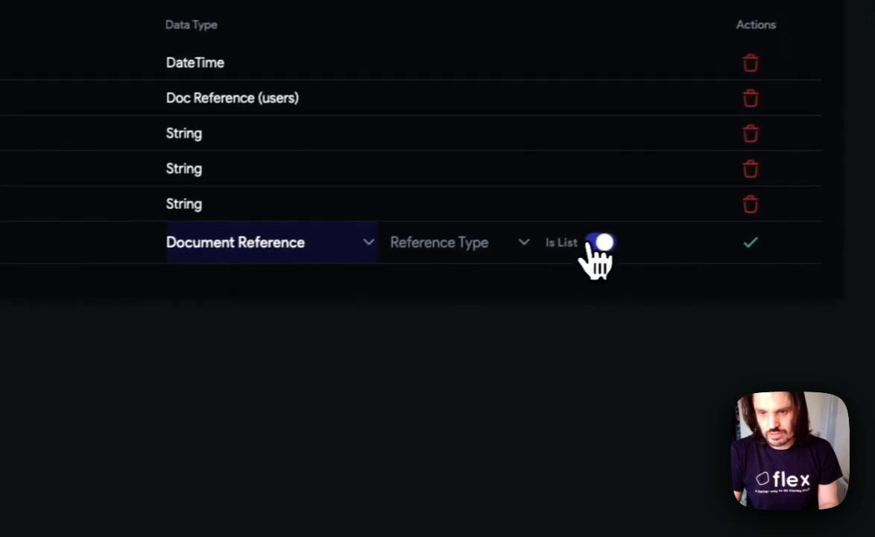
pyautogui.click(519, 249)
pyautogui.click(476, 255)
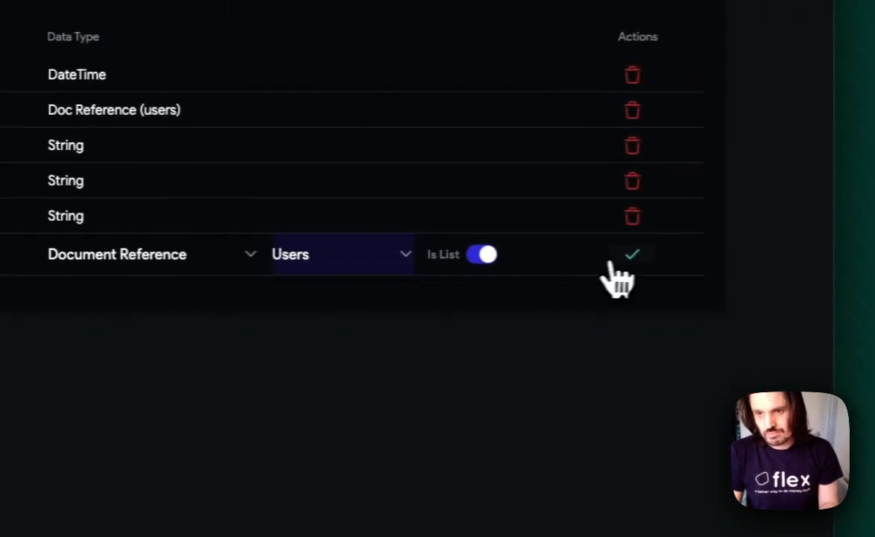
pyautogui.click(626, 257)
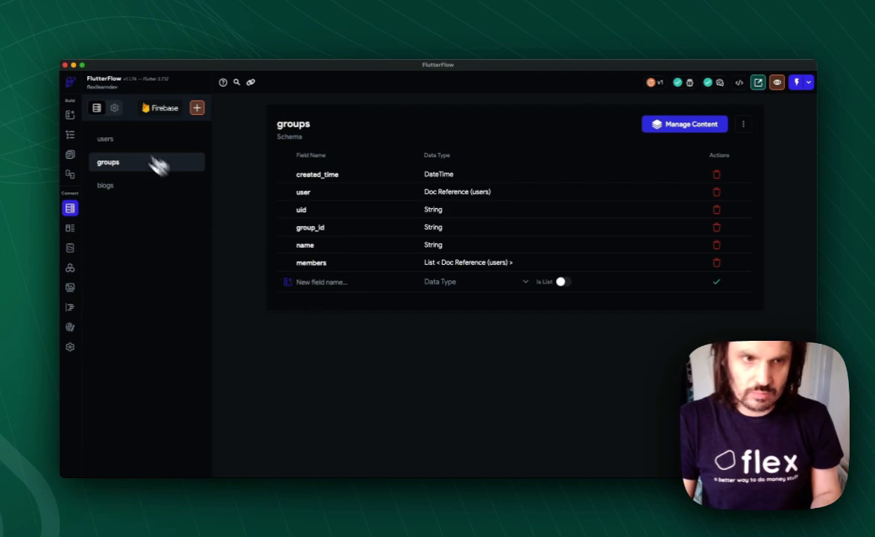
# - Add a group field of type String to the users schema
pyautogui.click(118, 140)
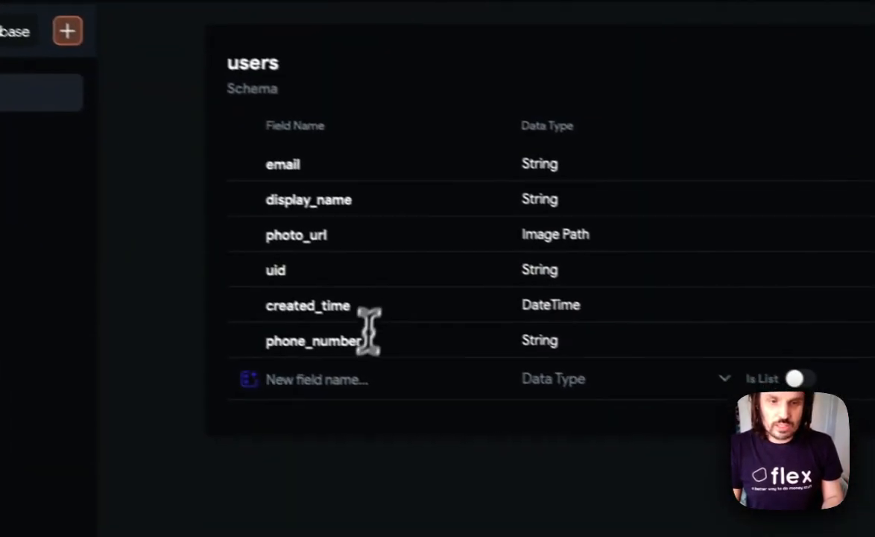
pyautogui.click(350, 381)
pyautogui.write('group')
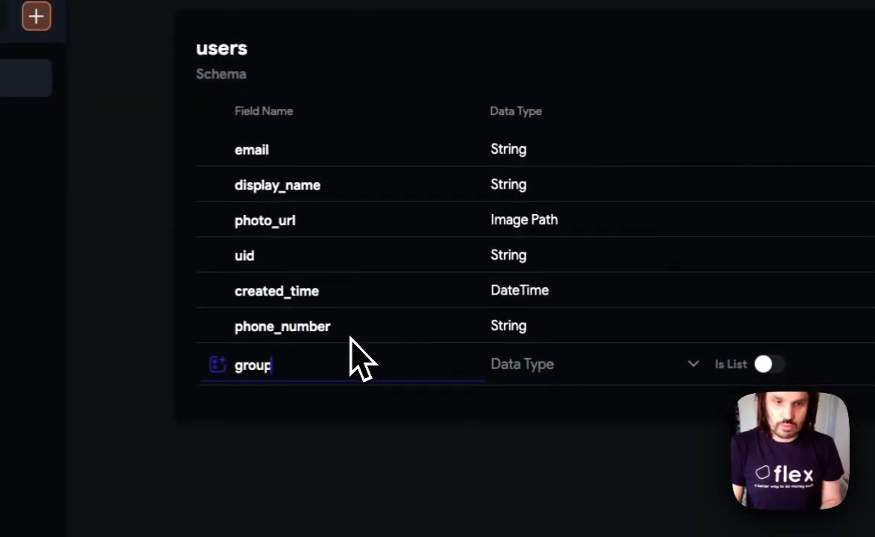
pyautogui.click(563, 366)
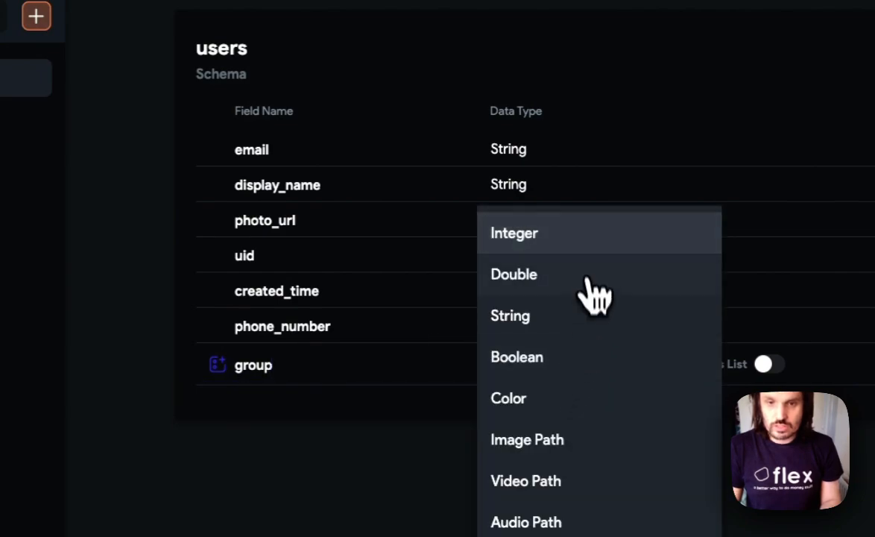
pyautogui.click(568, 322)
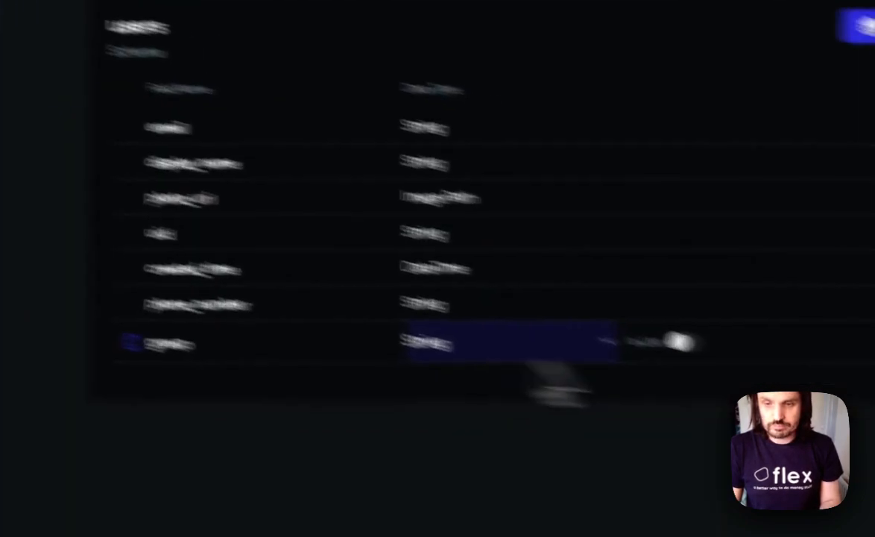
pyautogui.click(671, 255)
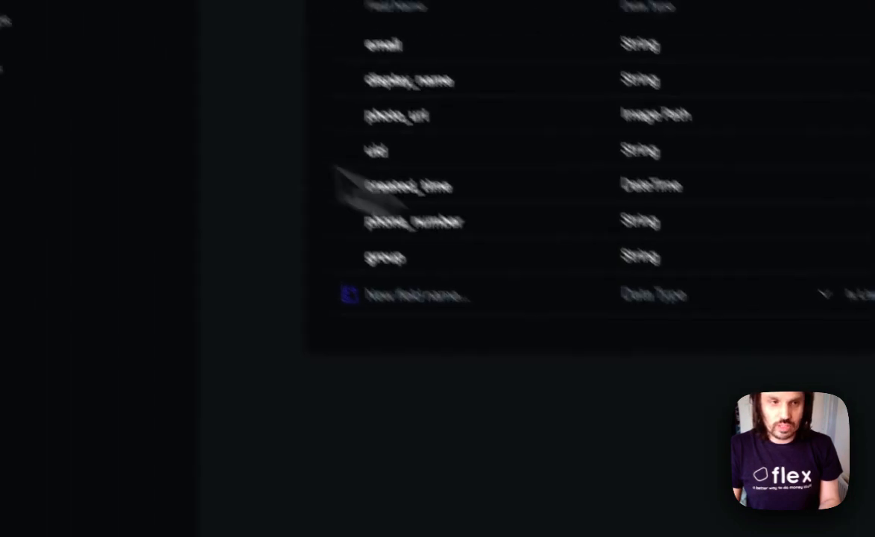
# - Add a permissions field to the blogs schema as a list of Strings
pyautogui.click(153, 187)
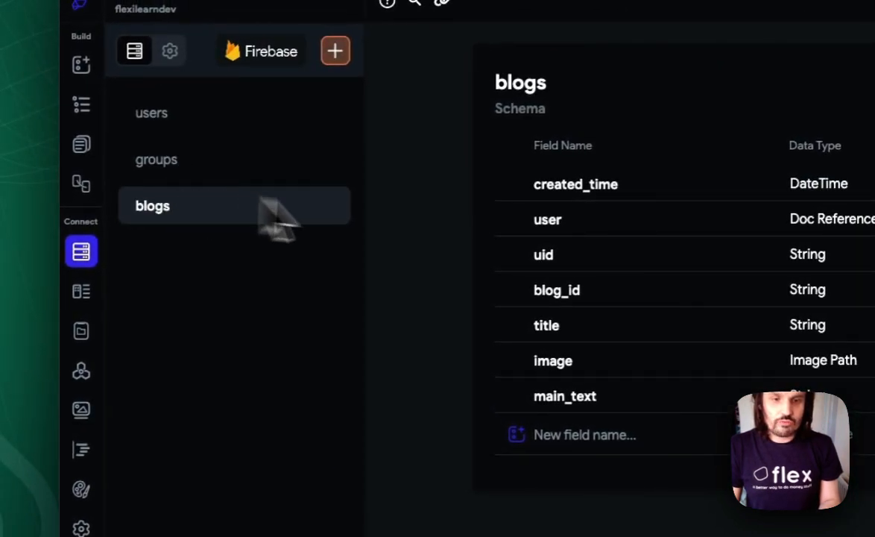
pyautogui.click(524, 306)
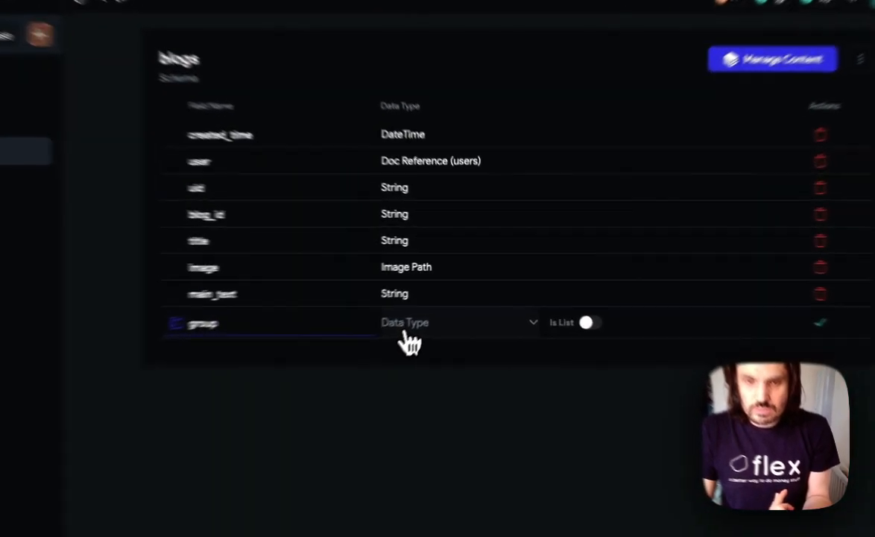
pyautogui.click(440, 304)
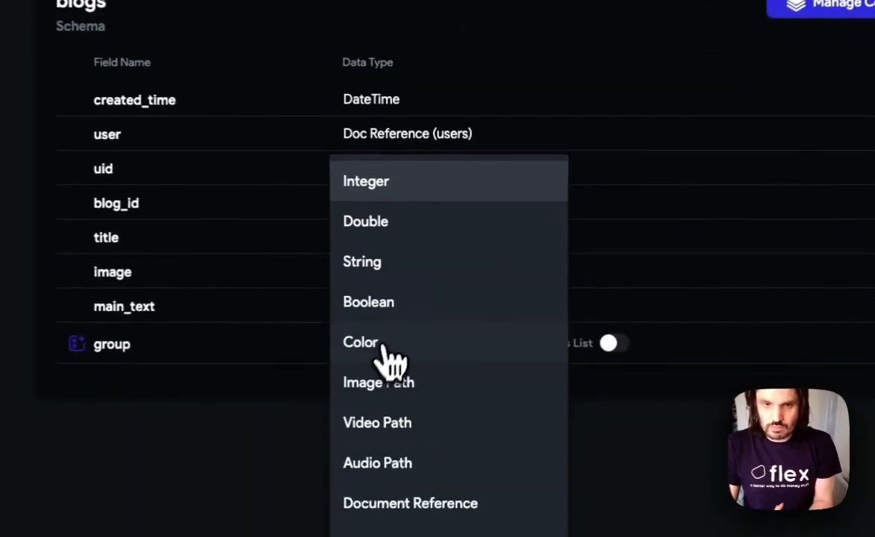
pyautogui.click(389, 257)
pyautogui.click(612, 346)
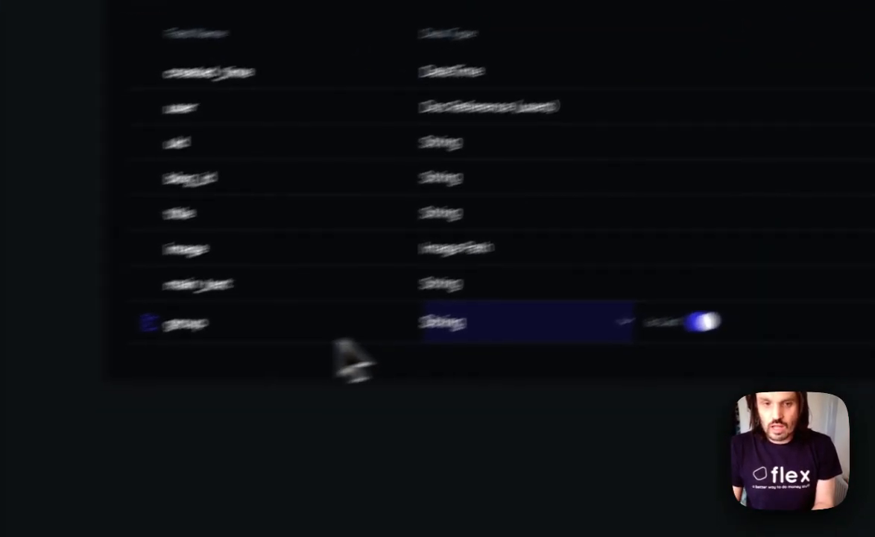
pyautogui.click(238, 332)
pyautogui.write('s')
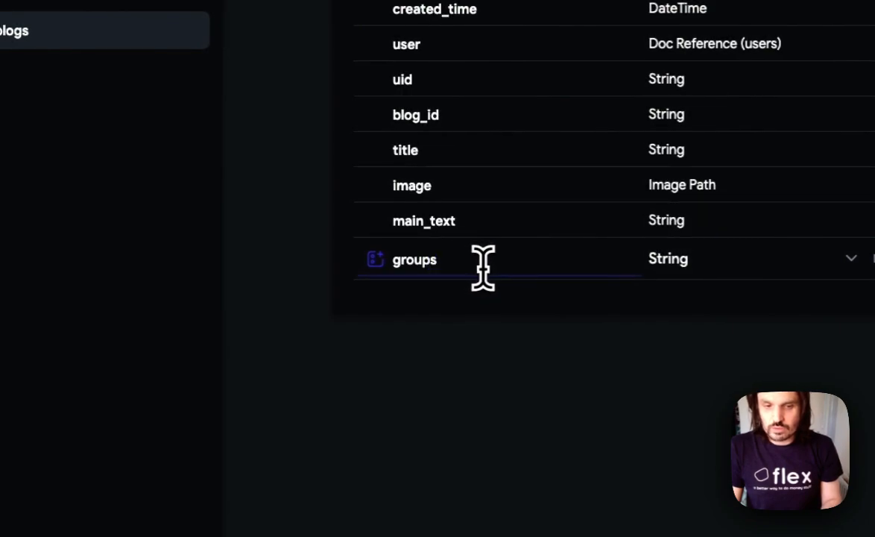
pyautogui.moveTo(455, 260); pyautogui.dragTo(362, 287)
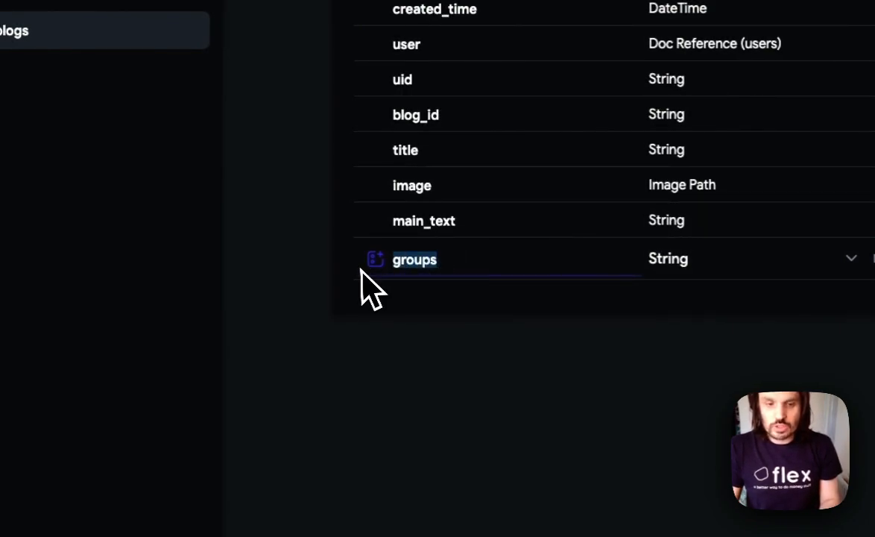
pyautogui.write('permis')
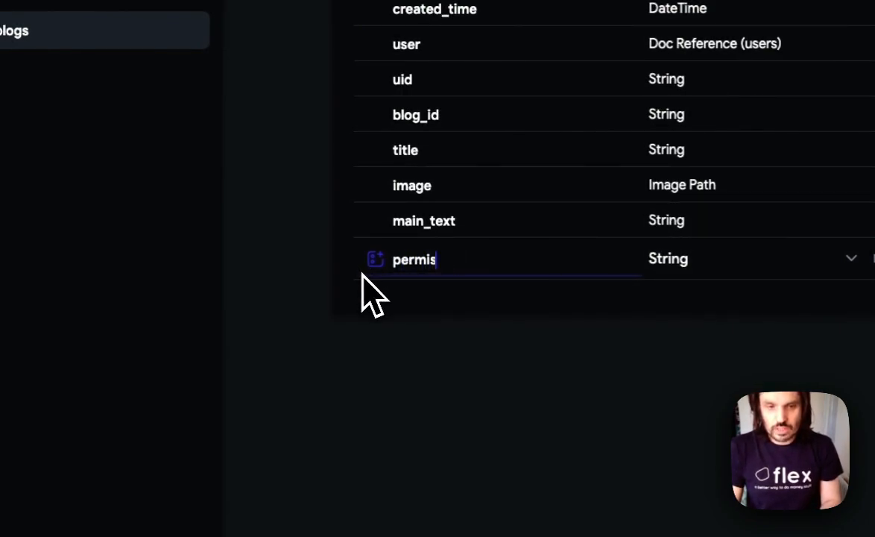
pyautogui.write('sions')
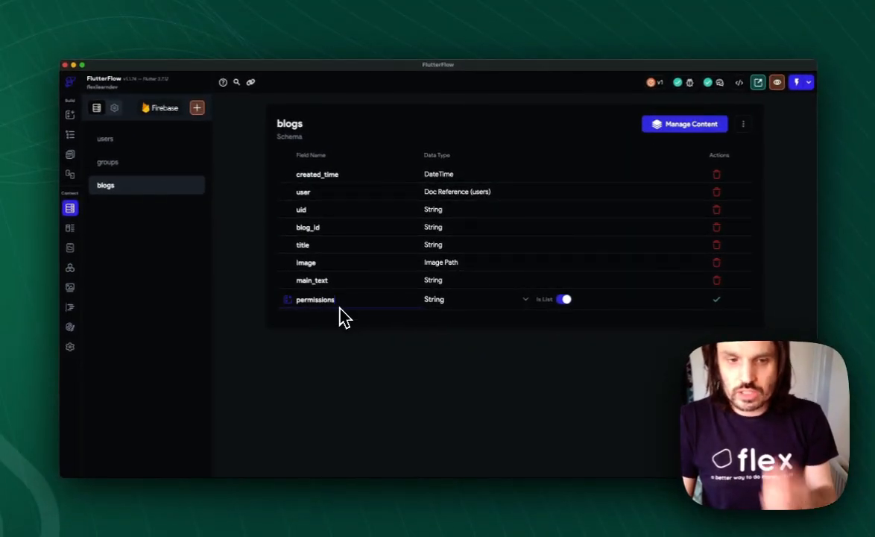
pyautogui.click(718, 300)
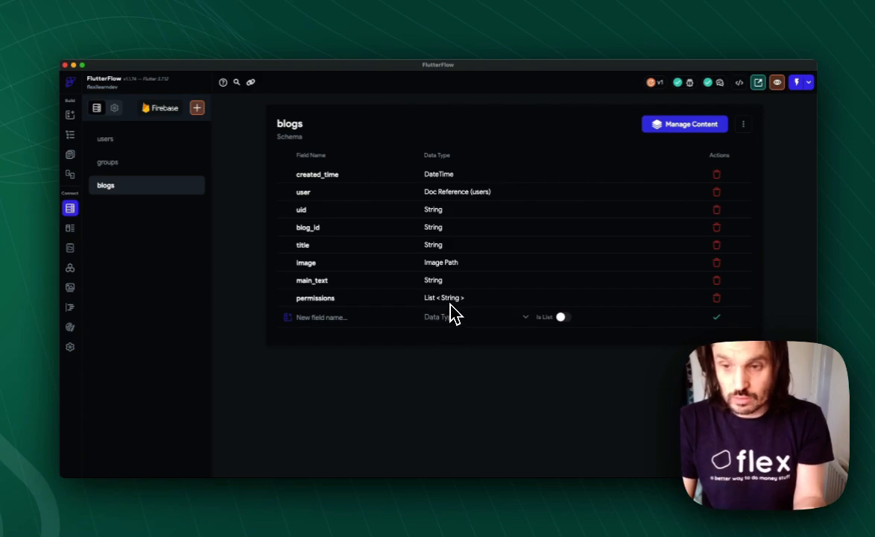
# - Return to the Home page's widget tree and add a Row inside its Column
pyautogui.click(118, 142)
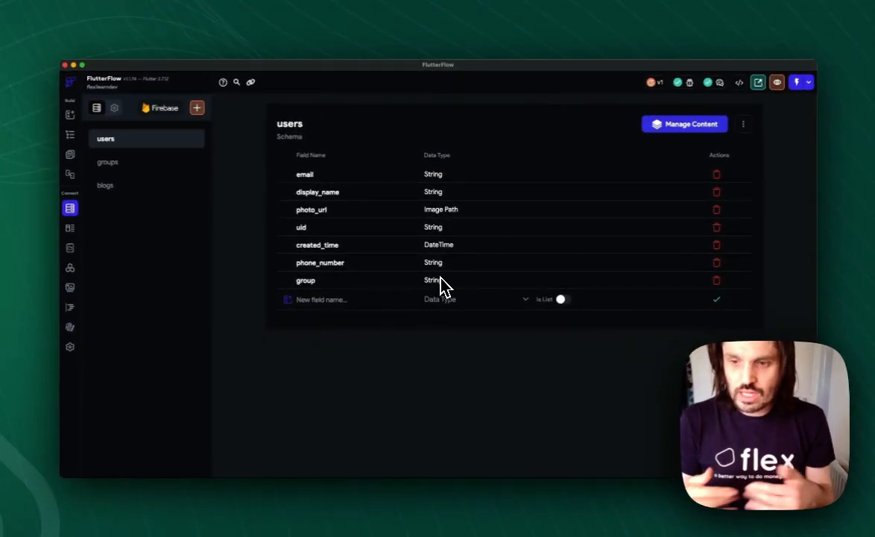
pyautogui.click(74, 159)
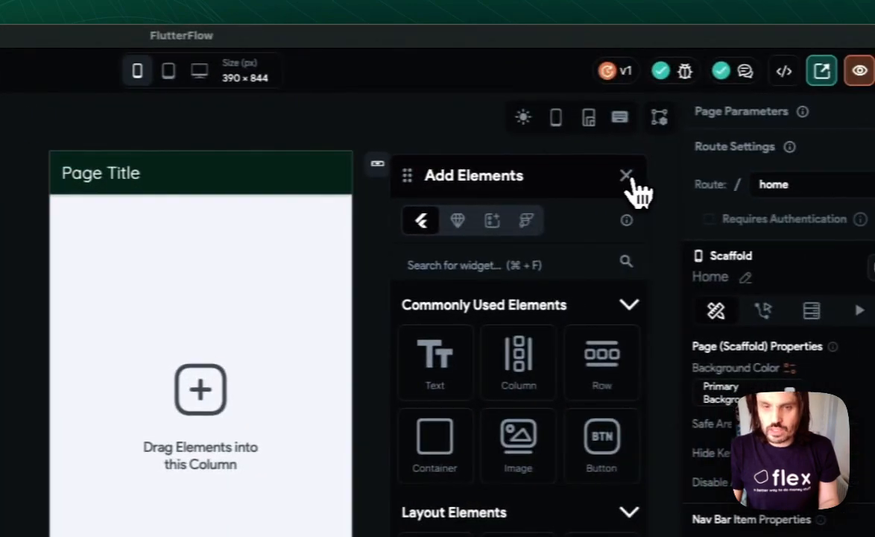
pyautogui.click(634, 190)
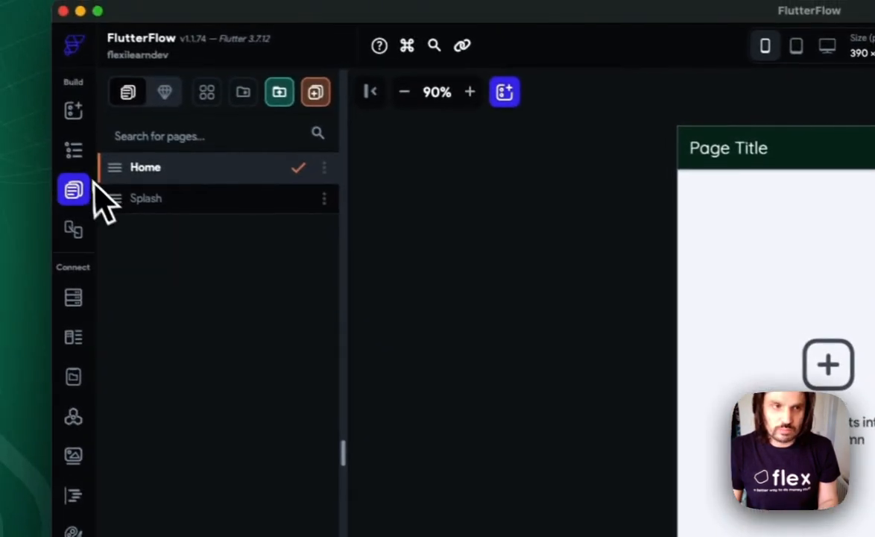
pyautogui.click(82, 158)
pyautogui.click(117, 207)
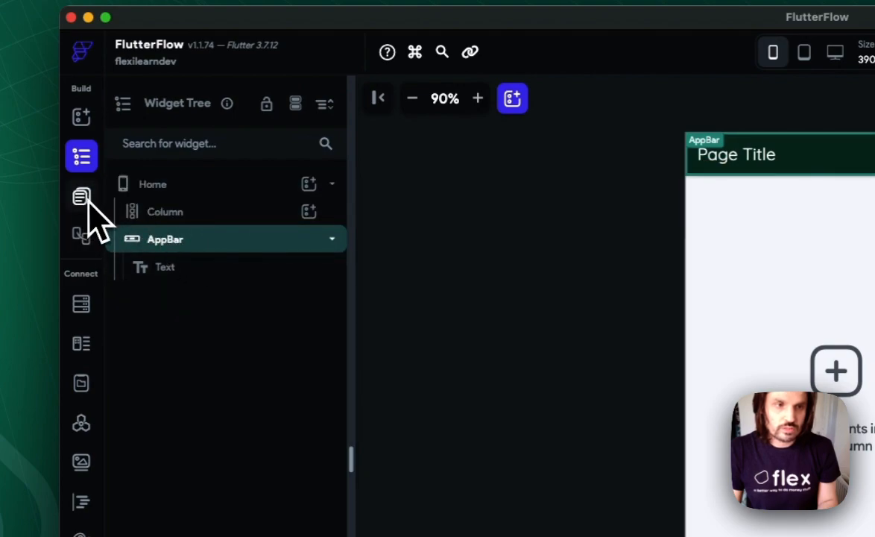
pyautogui.click(304, 217)
pyautogui.click(309, 213)
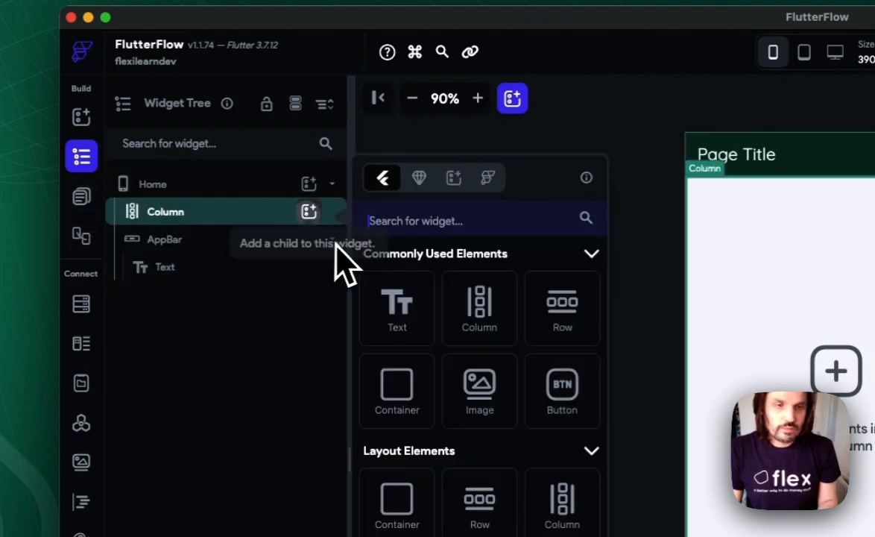
pyautogui.click(561, 296)
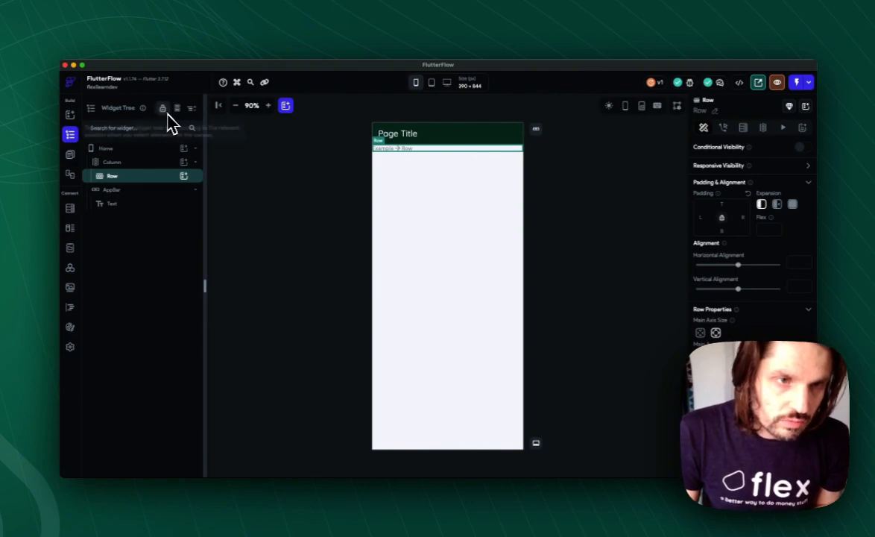
# - Look through the project's pages and components, the design system components and the saved templates for a reusable header
pyautogui.click(70, 154)
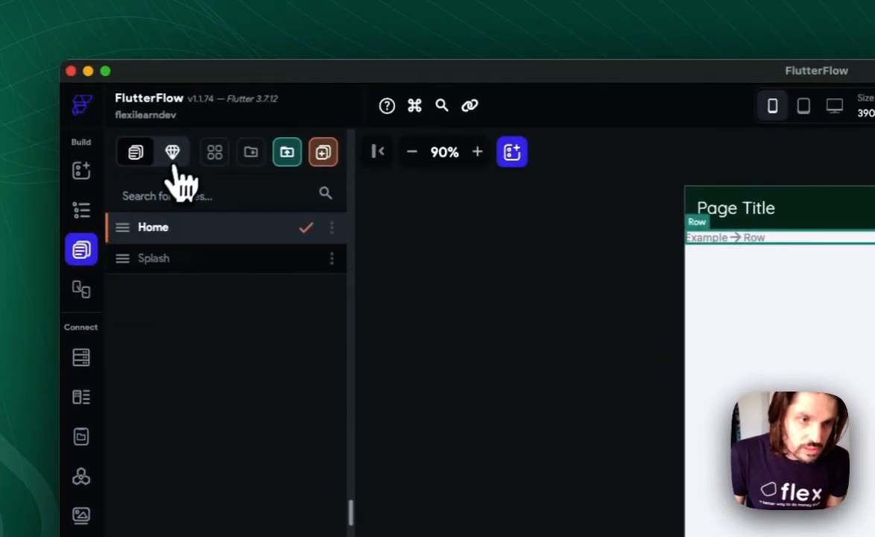
pyautogui.click(216, 153)
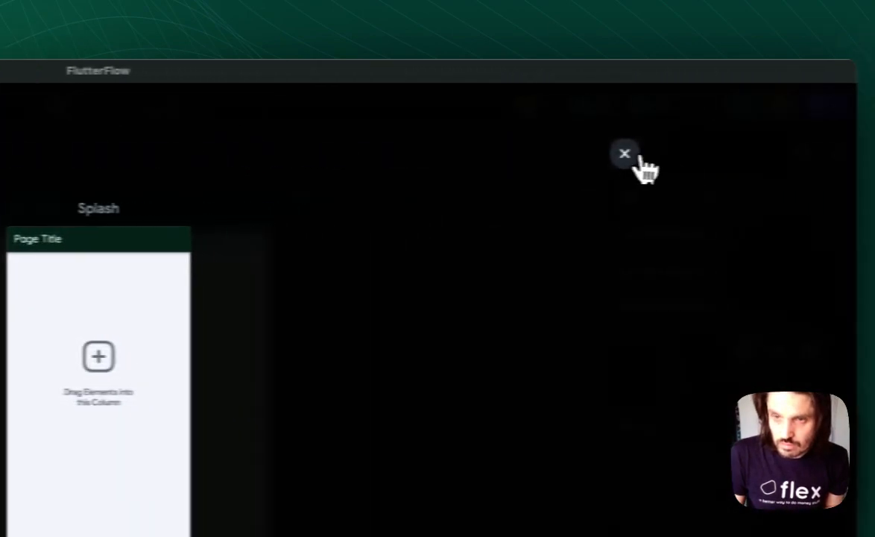
pyautogui.click(633, 155)
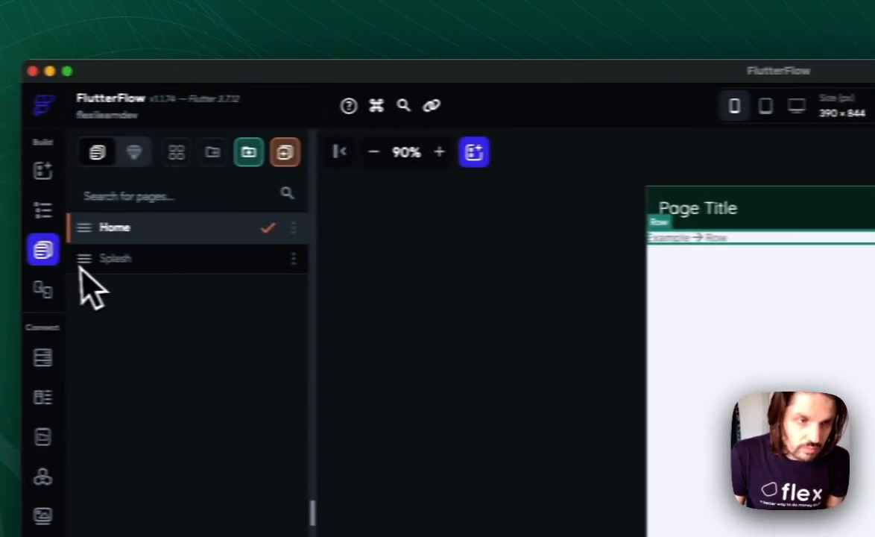
pyautogui.click(132, 153)
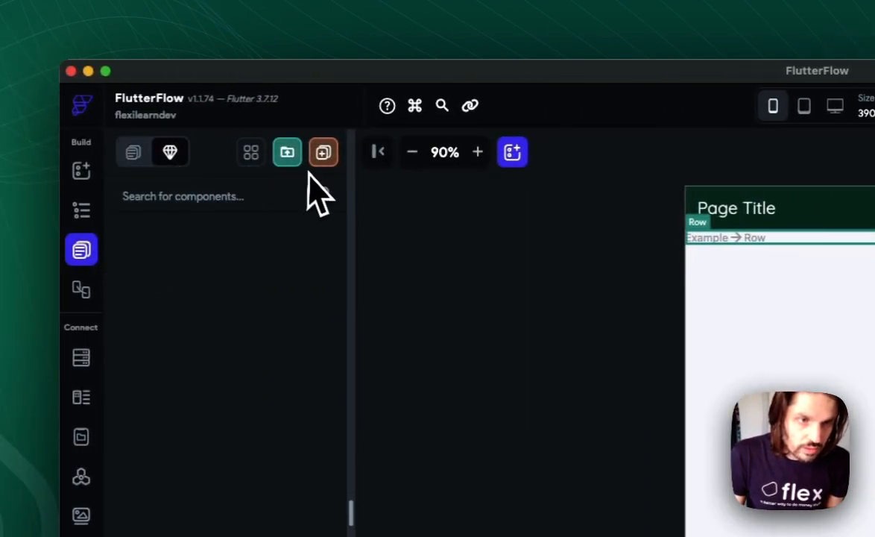
pyautogui.click(82, 211)
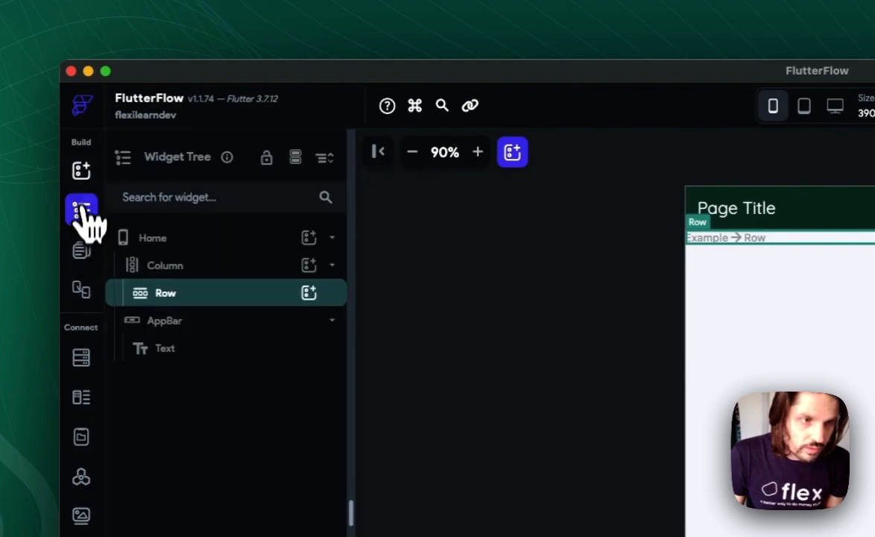
pyautogui.click(82, 173)
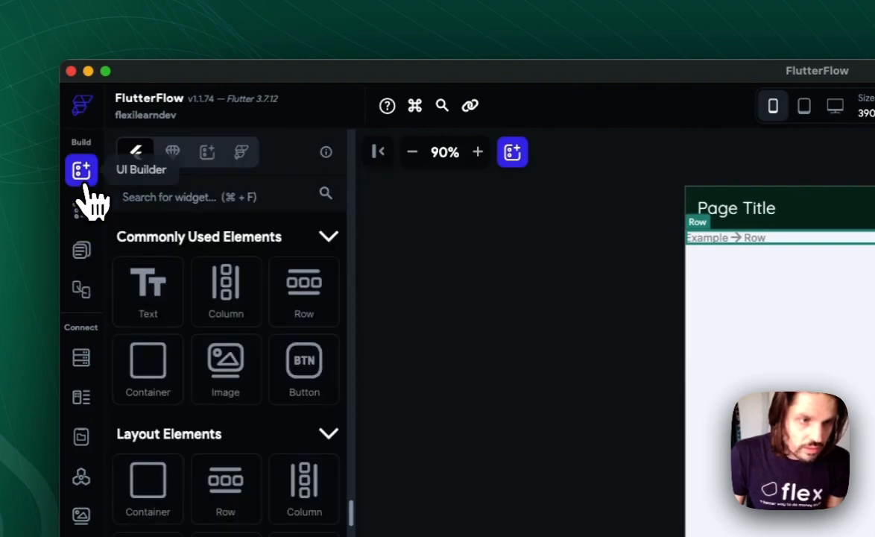
pyautogui.click(176, 154)
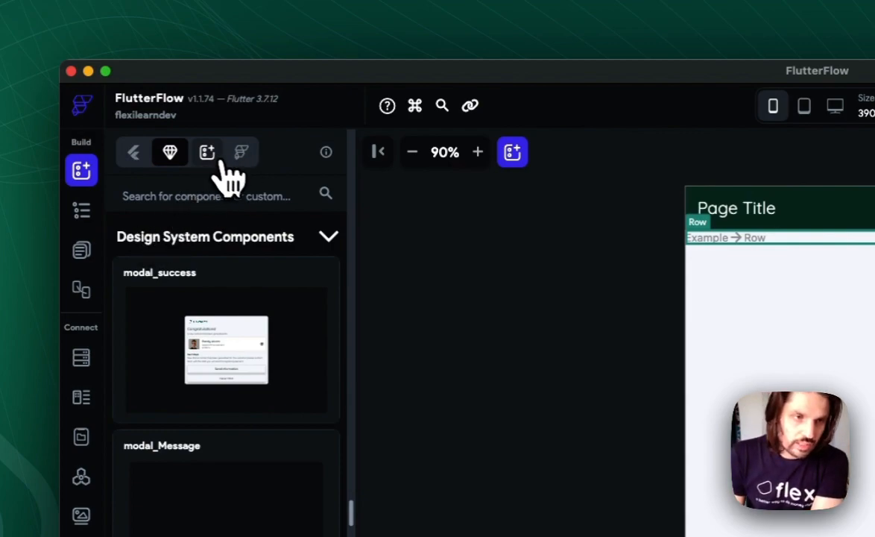
pyautogui.click(209, 155)
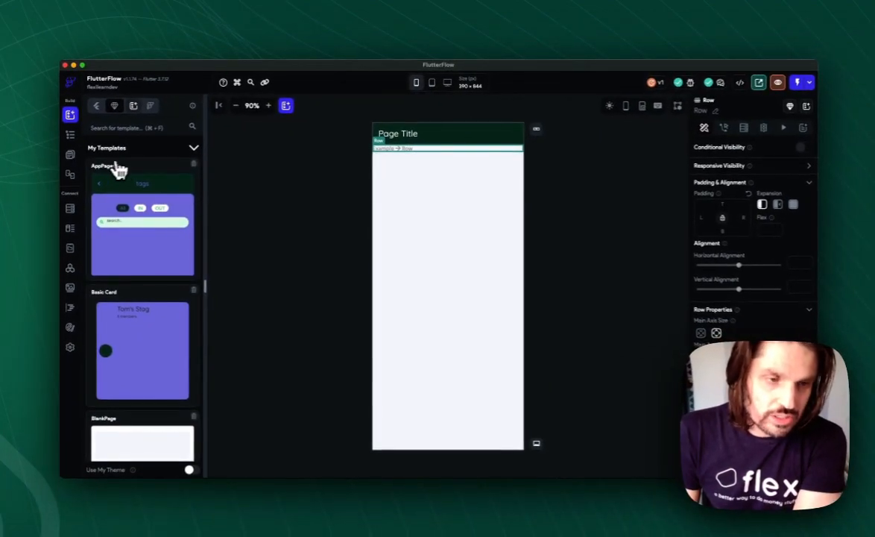
pyautogui.scroll(-10, 141, 220)
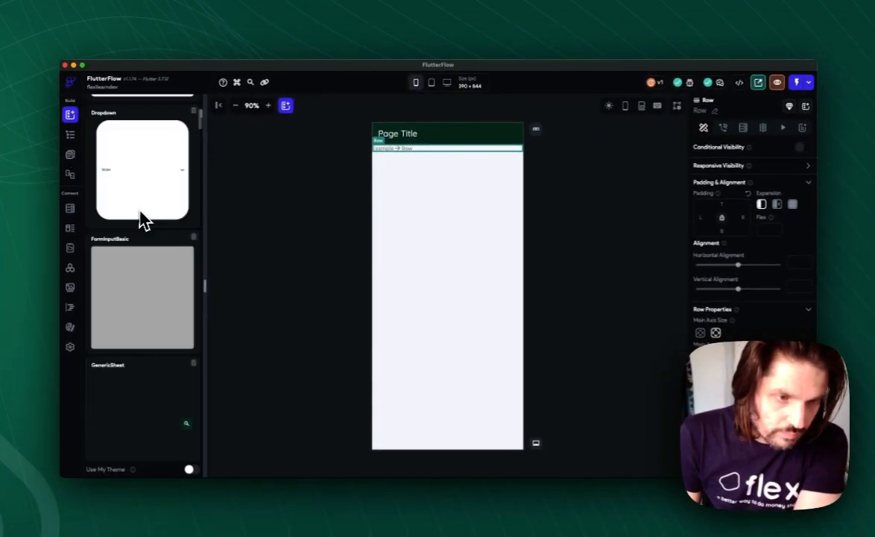
pyautogui.scroll(3, 141, 224)
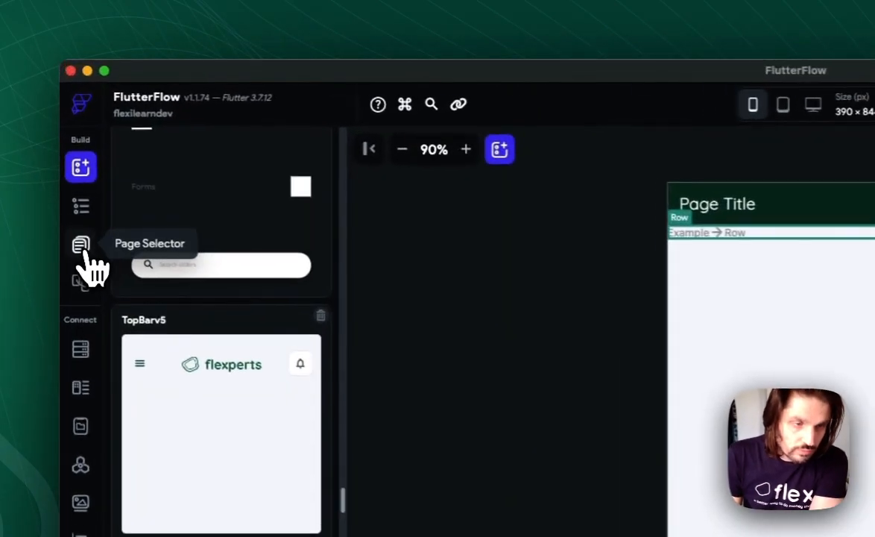
# - Look through the header, card view and bottom sheet component templates for a suitable header, then close the template picker
pyautogui.click(70, 154)
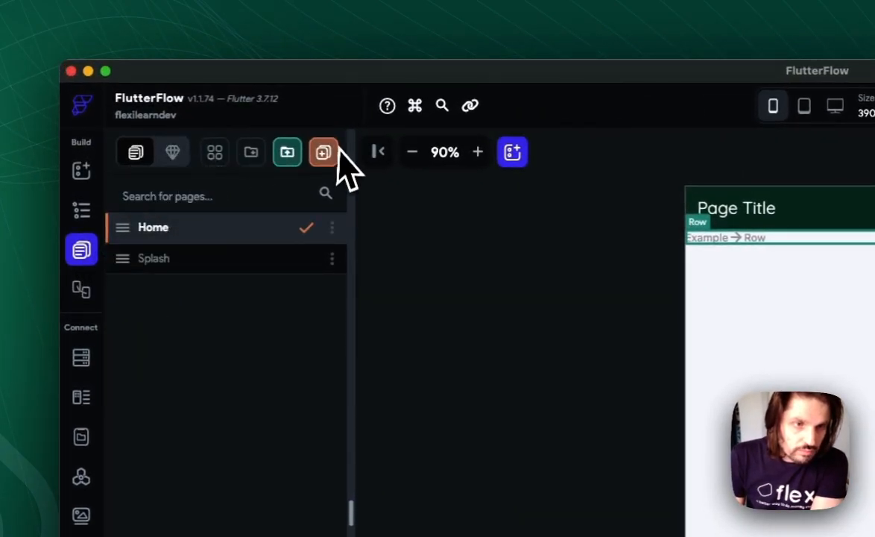
pyautogui.click(186, 155)
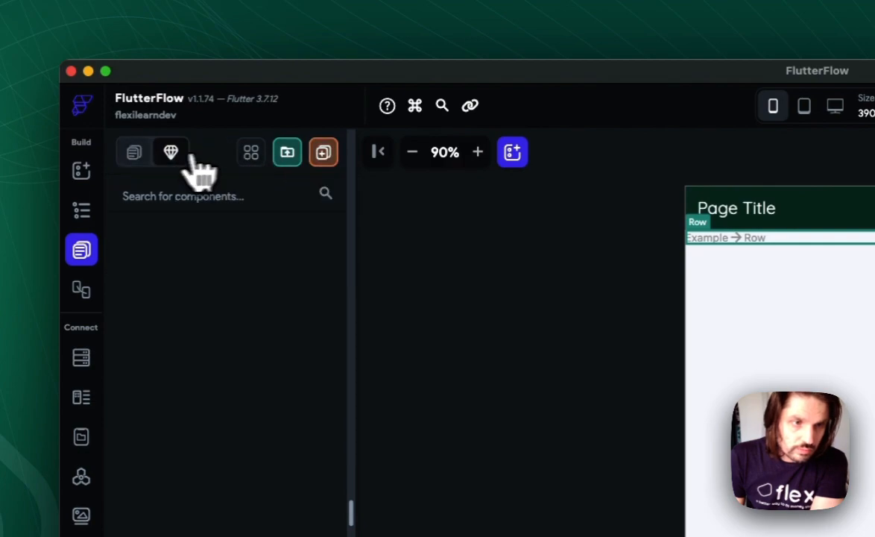
pyautogui.click(325, 157)
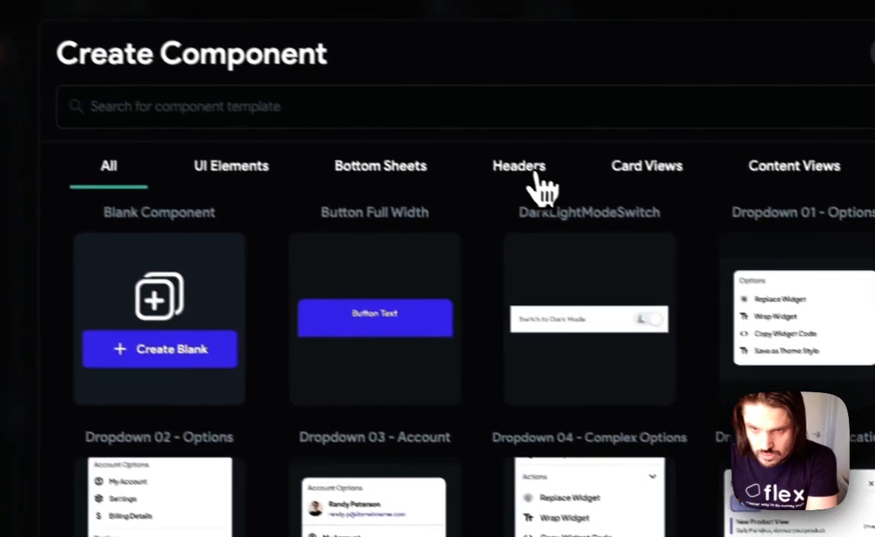
pyautogui.click(654, 246)
pyautogui.scroll(-3, 421, 386)
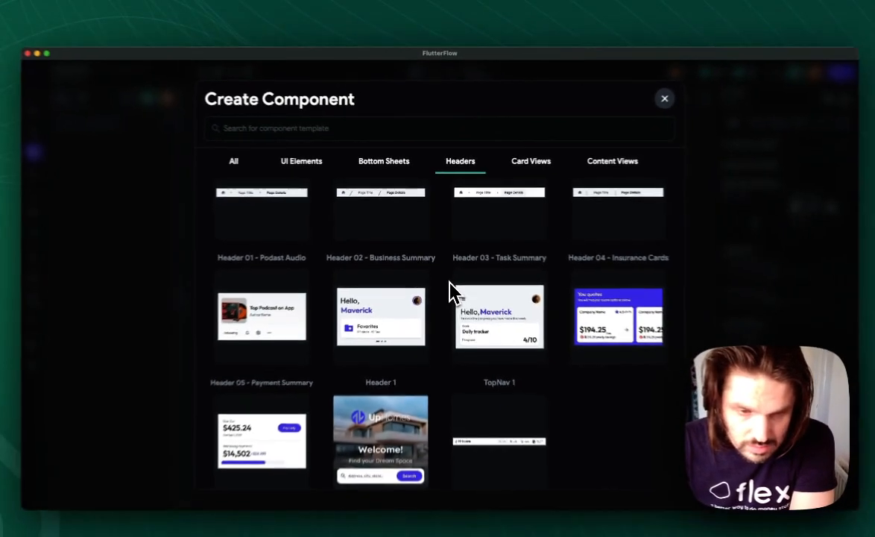
pyautogui.moveTo(491, 441)
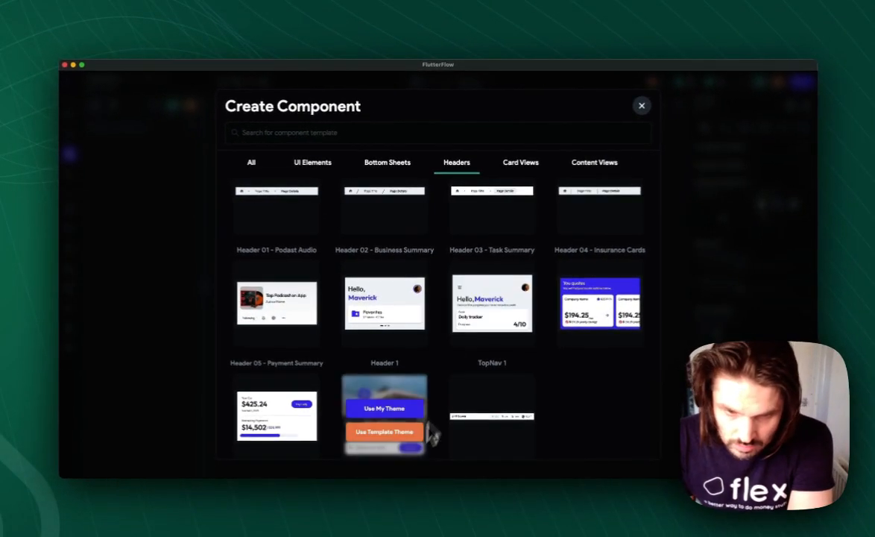
pyautogui.scroll(1, 552, 370)
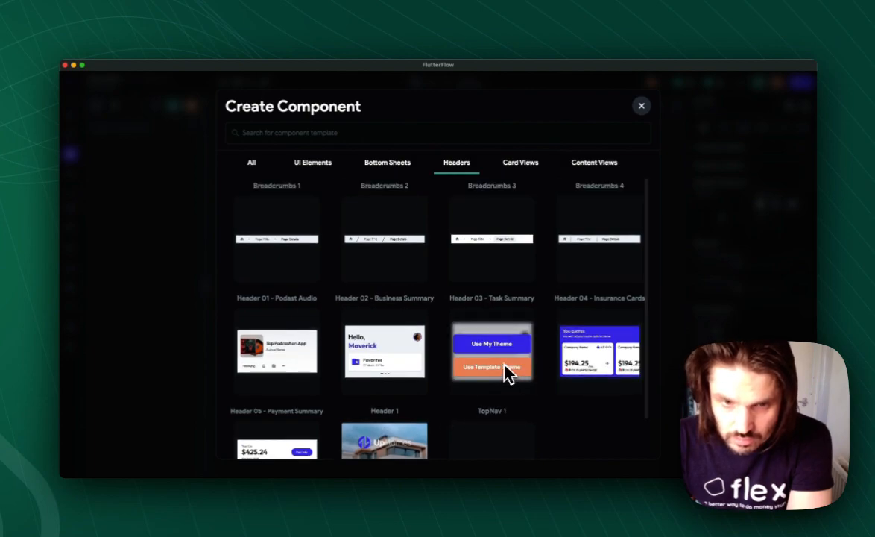
pyautogui.scroll(-1, 506, 373)
pyautogui.scroll(1, 498, 350)
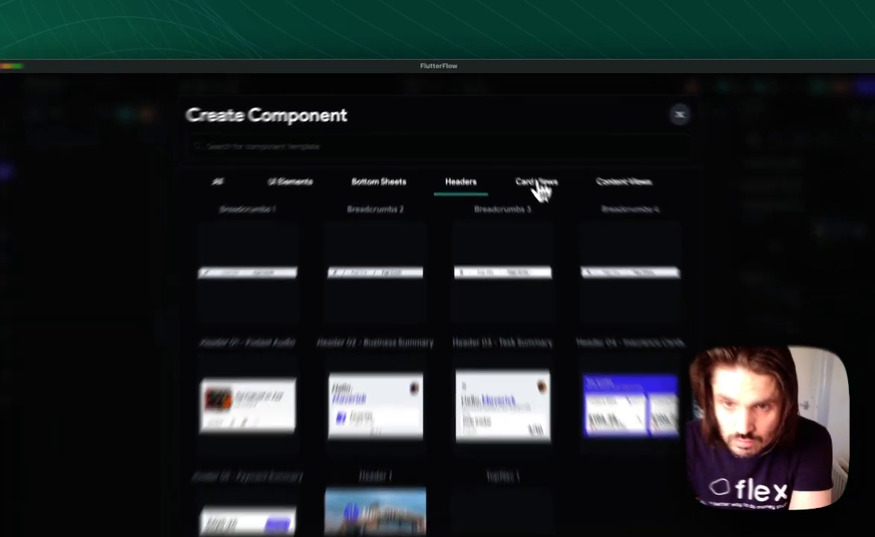
pyautogui.click(538, 190)
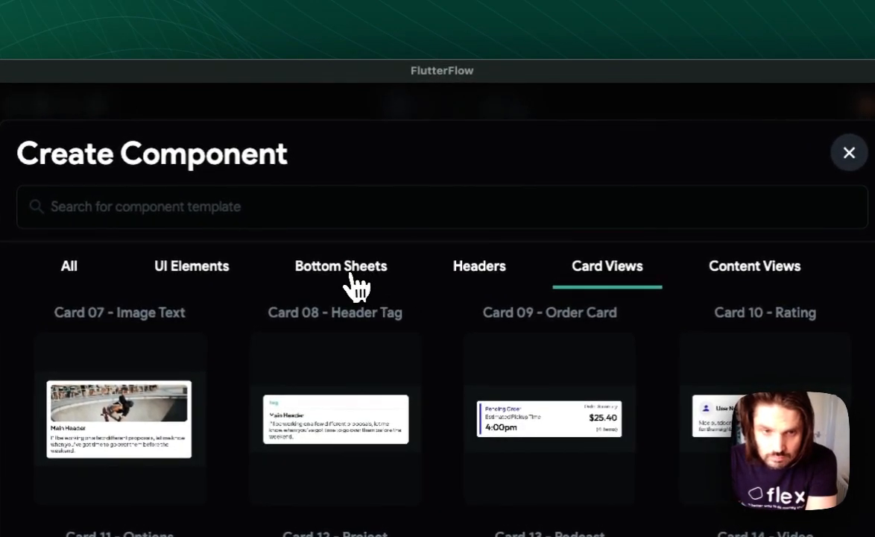
pyautogui.click(351, 278)
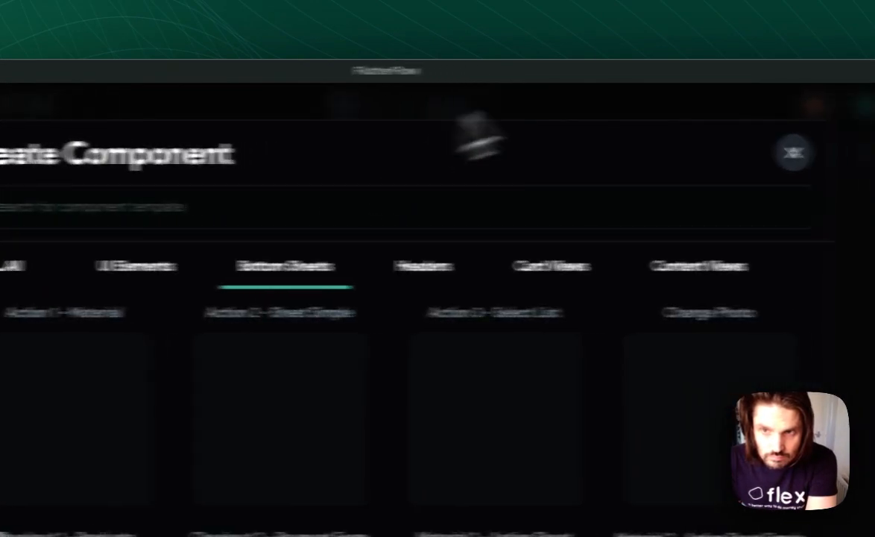
pyautogui.click(849, 152)
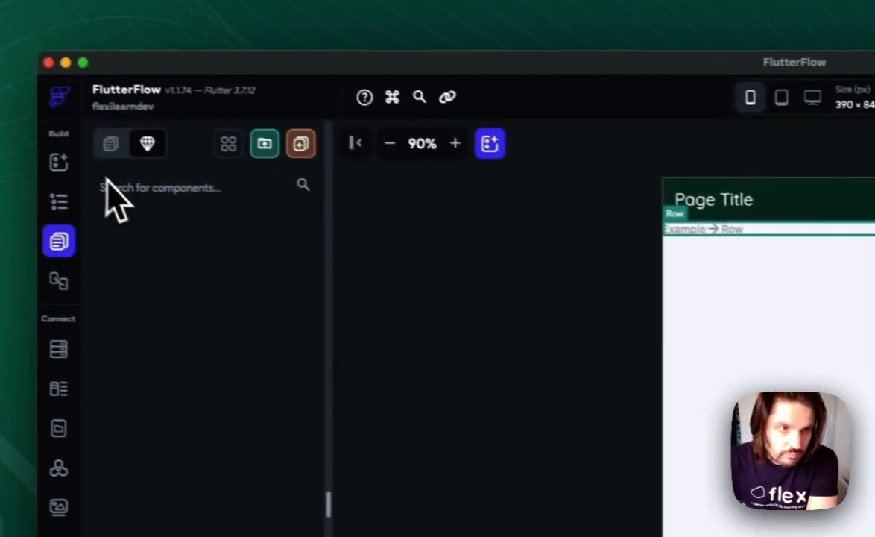
# - Browse the Content and Lists page templates for a layout that suits a blog listing
pyautogui.click(113, 146)
pyautogui.click(323, 152)
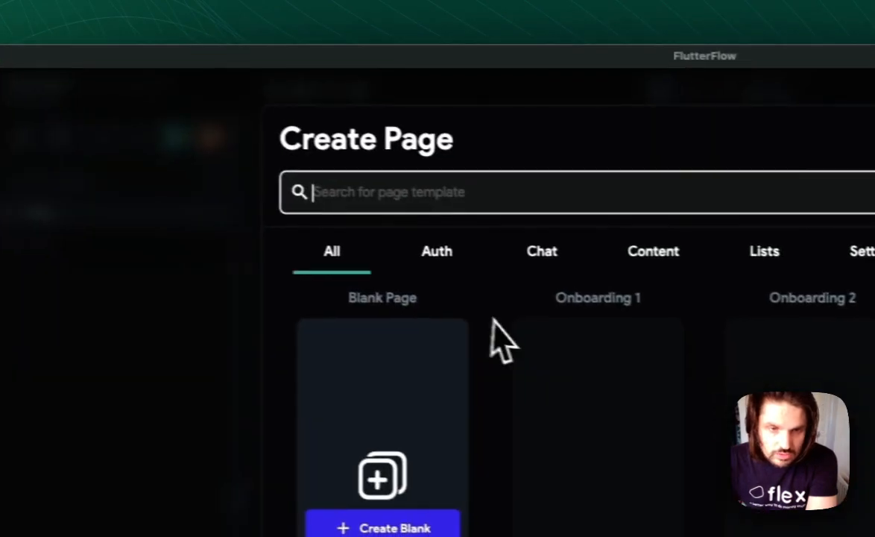
pyautogui.click(756, 268)
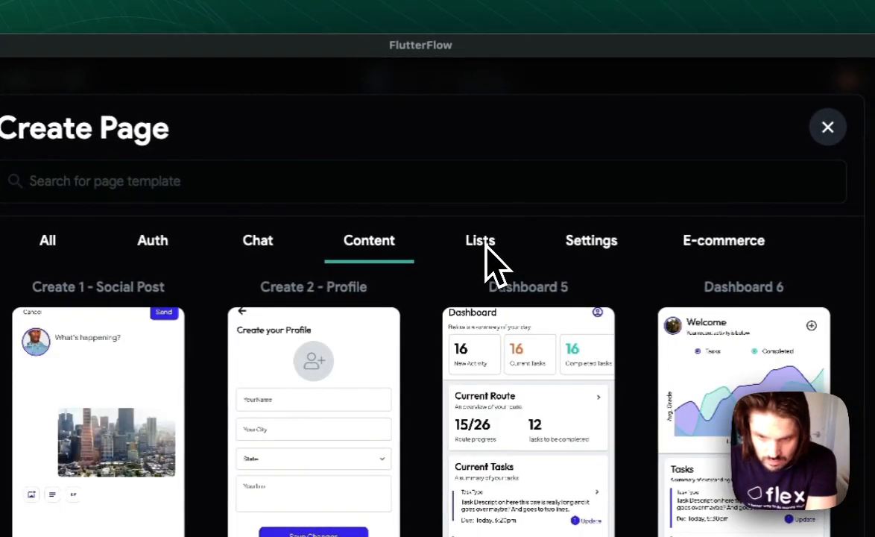
pyautogui.scroll(-10, 488, 257)
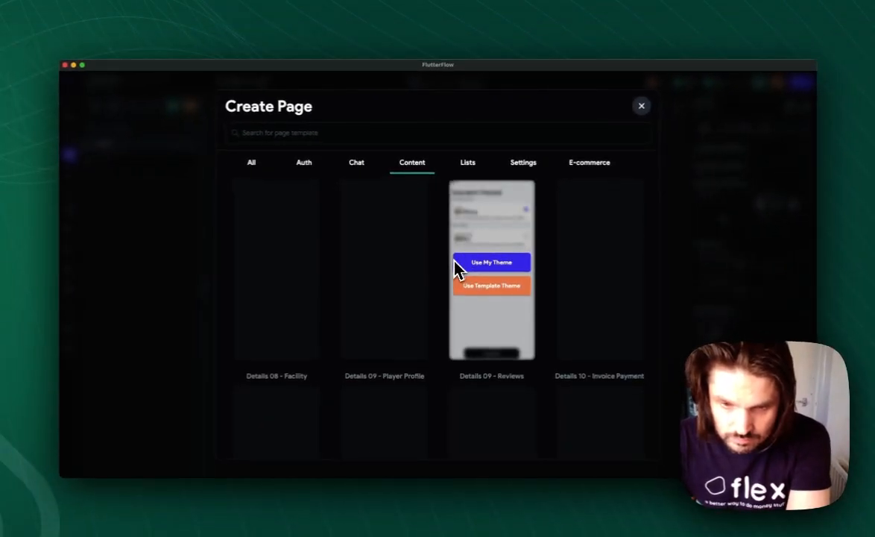
pyautogui.scroll(3, 454, 269)
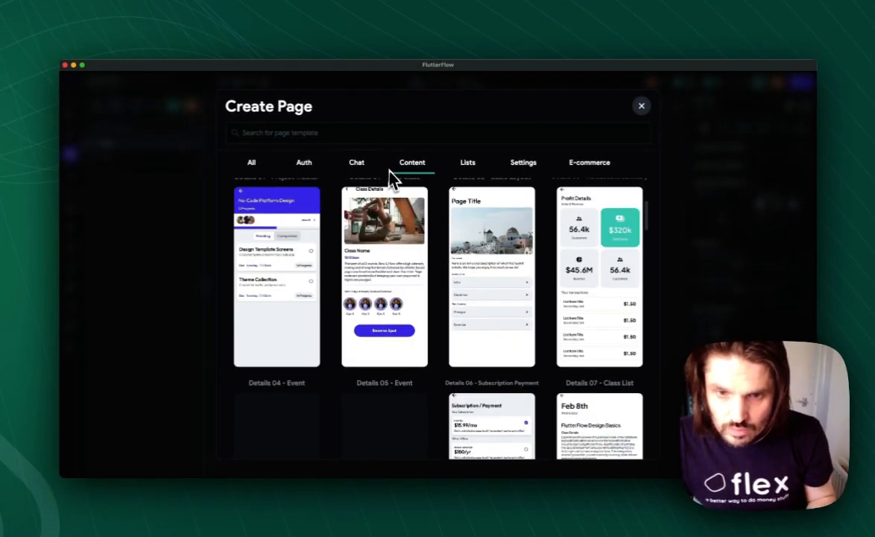
pyautogui.click(330, 140)
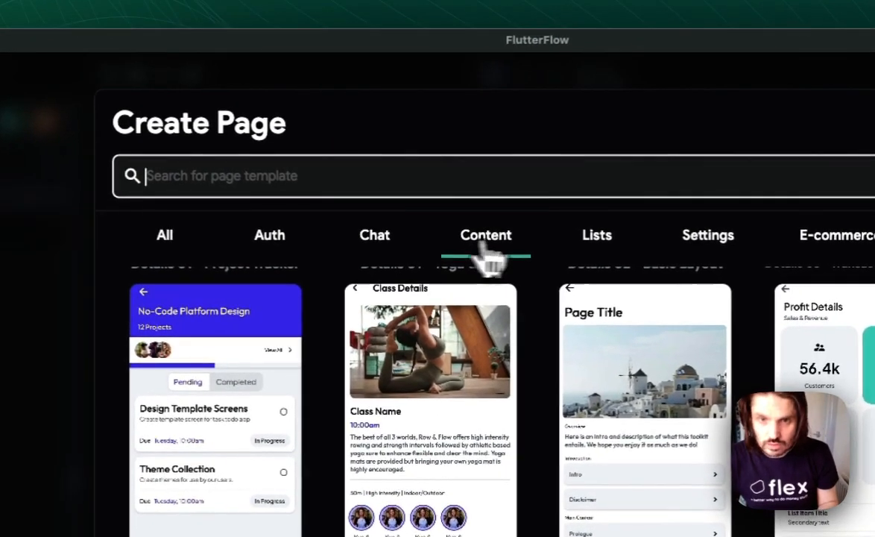
pyautogui.click(601, 246)
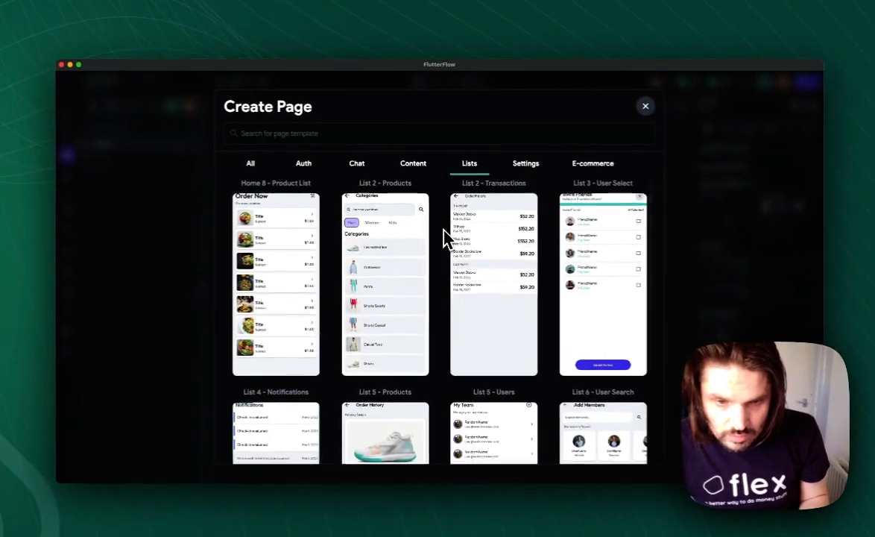
pyautogui.scroll(-3, 444, 237)
pyautogui.scroll(3, 440, 234)
pyautogui.moveTo(301, 268)
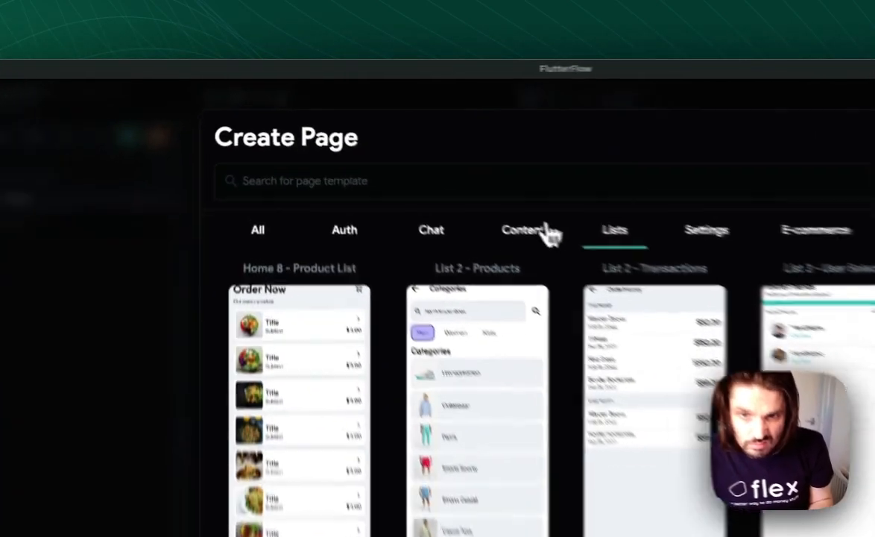
# - Search the Content page templates for "blog" and clear the search
pyautogui.click(418, 161)
pyautogui.click(404, 139)
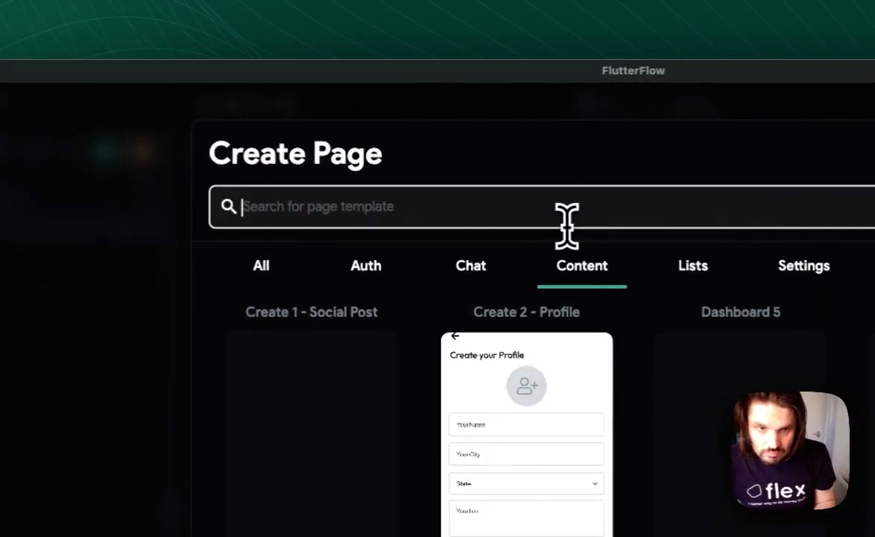
pyautogui.write('blog')
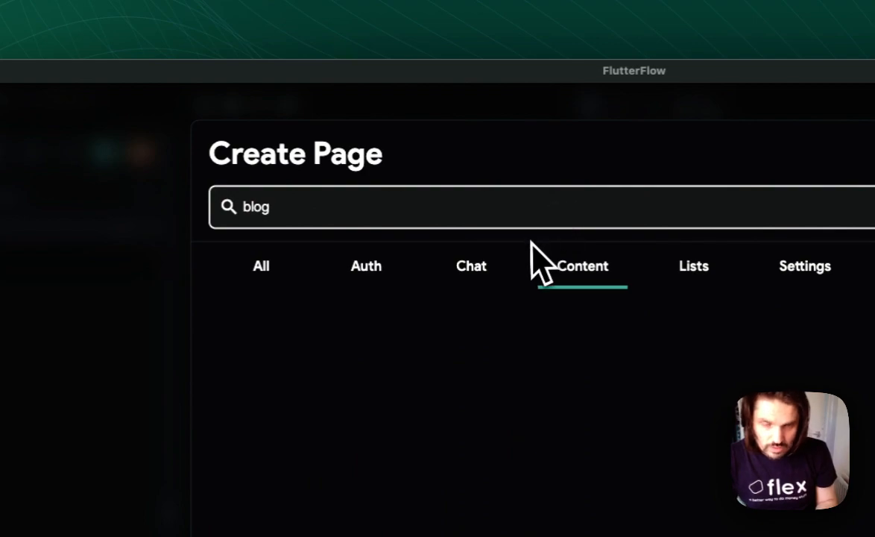
pyautogui.moveTo(383, 212); pyautogui.dragTo(196, 227)
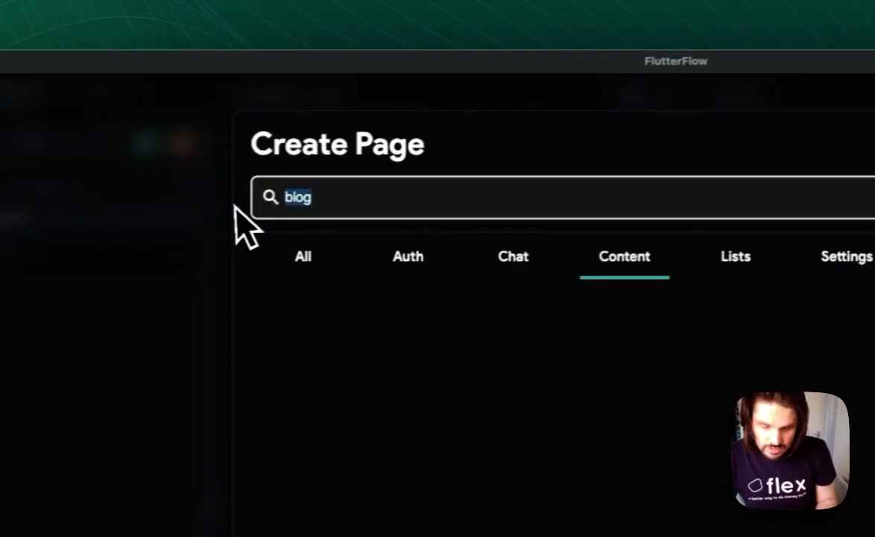
pyautogui.press('BackSpace')
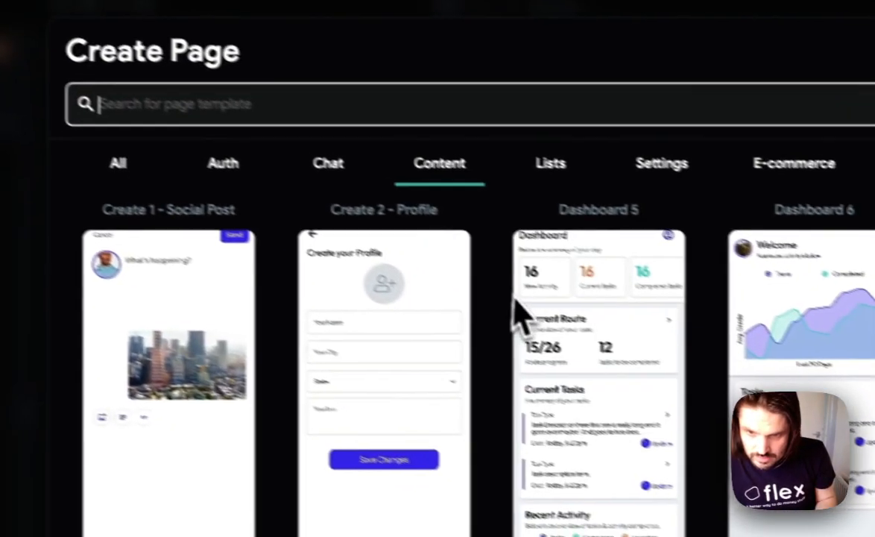
# - Examine the full range of Content page templates, from the Details layouts to the Home layouts, for a blog list design
pyautogui.scroll(-5, 491, 316)
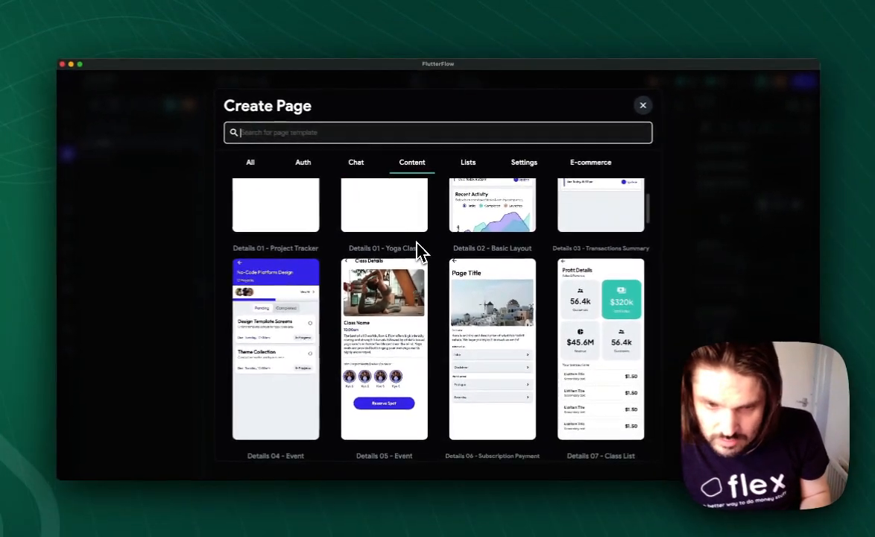
pyautogui.scroll(-3, 420, 252)
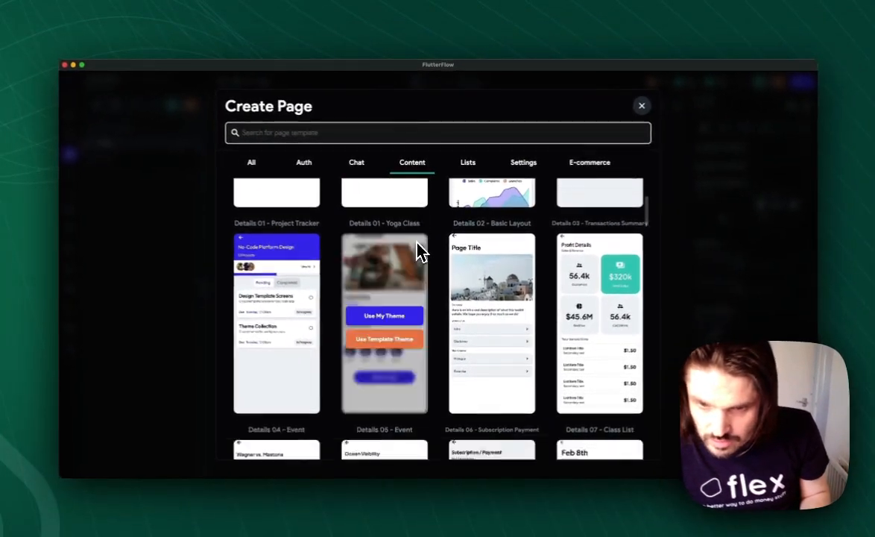
pyautogui.scroll(-3, 420, 252)
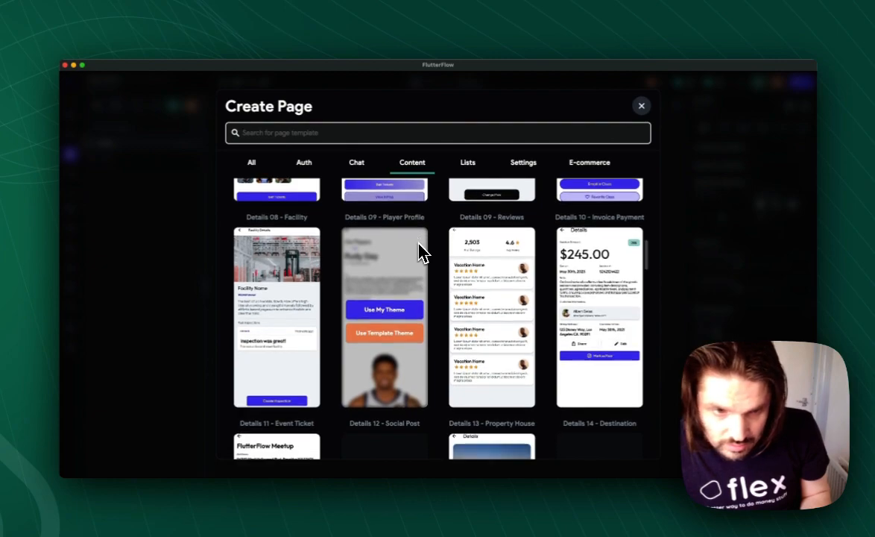
pyautogui.scroll(-4, 418, 244)
pyautogui.scroll(2, 420, 246)
pyautogui.scroll(-2, 419, 244)
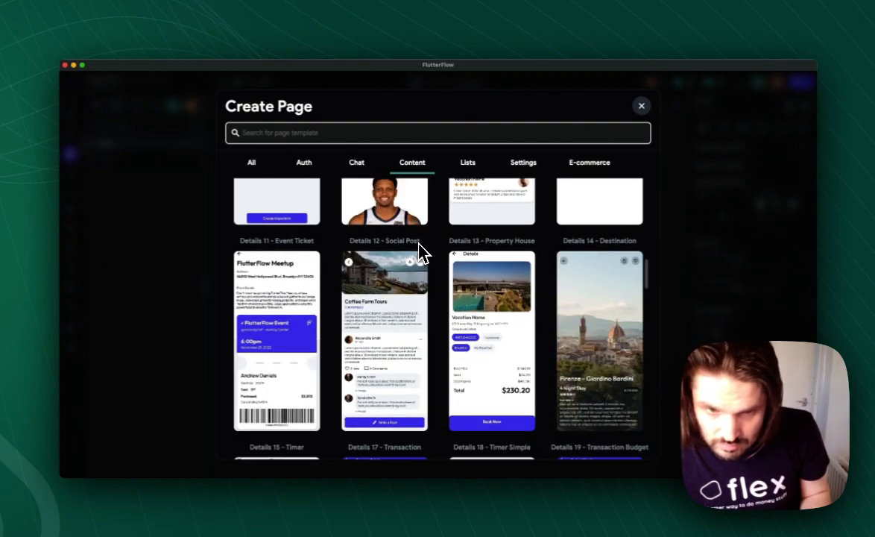
pyautogui.scroll(-5, 583, 250)
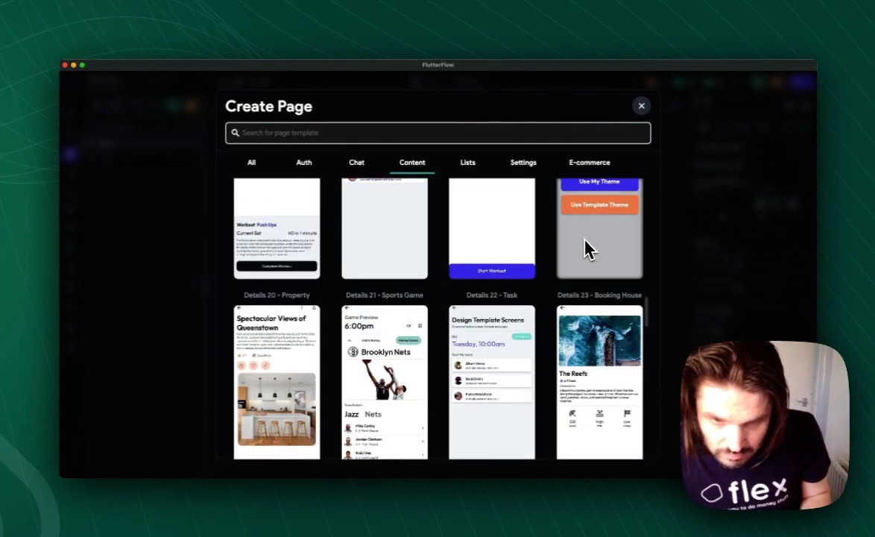
pyautogui.scroll(-3, 583, 247)
pyautogui.scroll(-3, 581, 242)
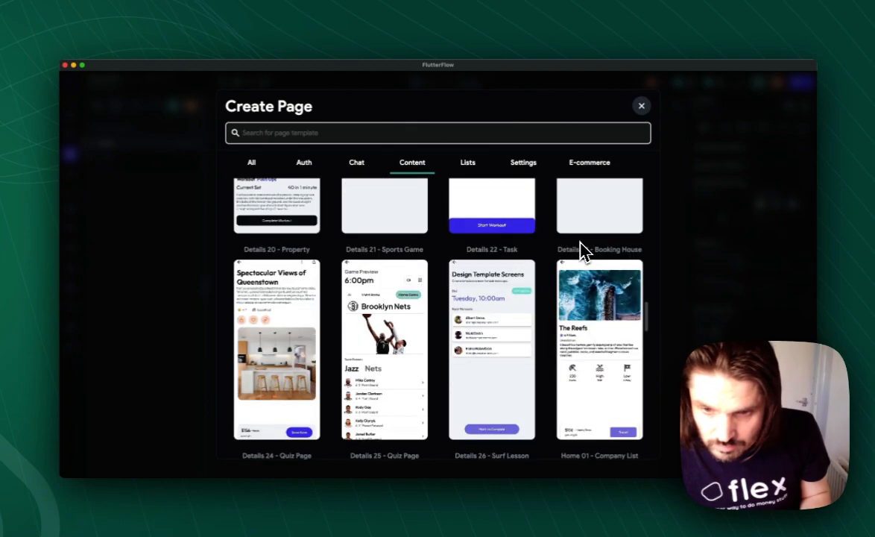
pyautogui.scroll(-4, 584, 251)
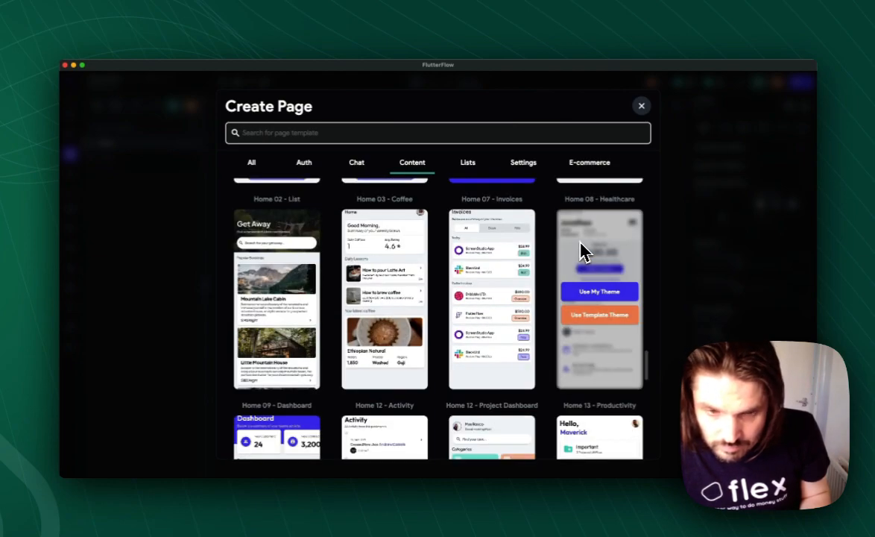
pyautogui.scroll(-2, 584, 252)
pyautogui.scroll(4, 584, 251)
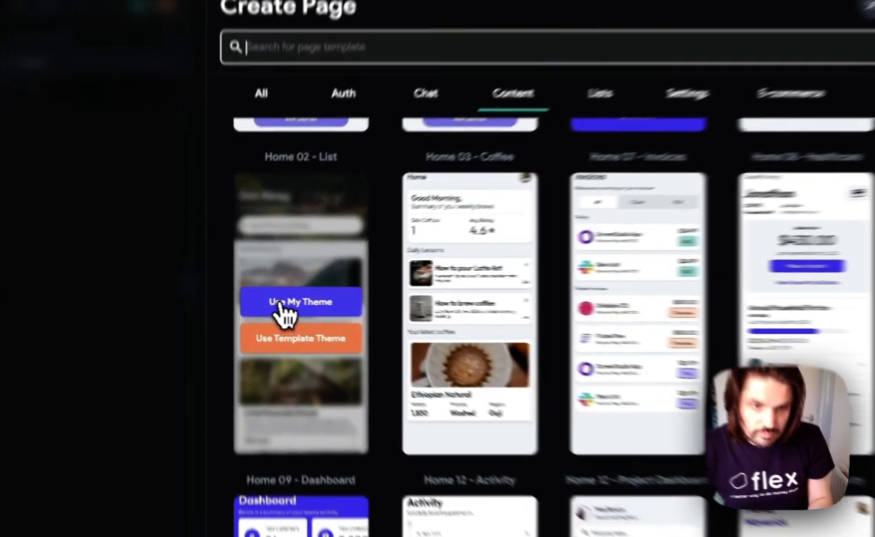
# - Create a page named BlogList from the Home 02 - List template using the project's own theme
pyautogui.click(251, 306)
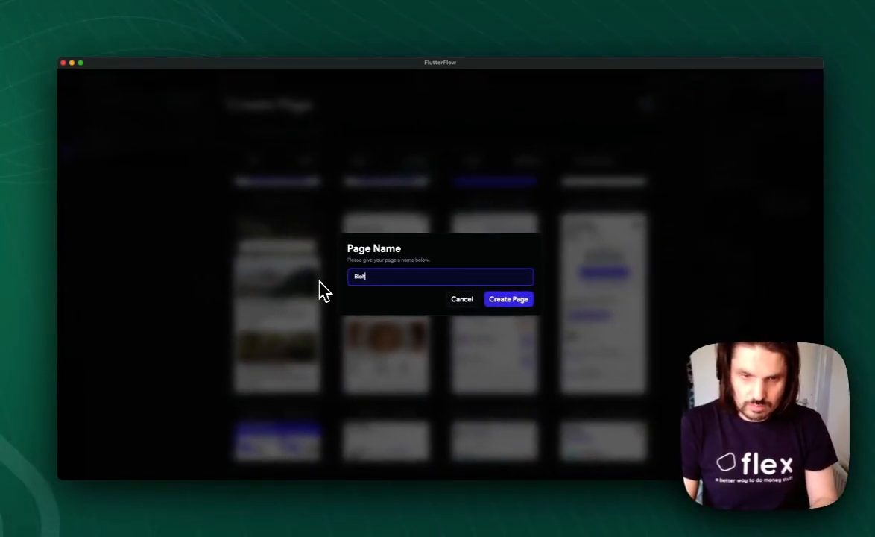
pyautogui.press('BackSpace')
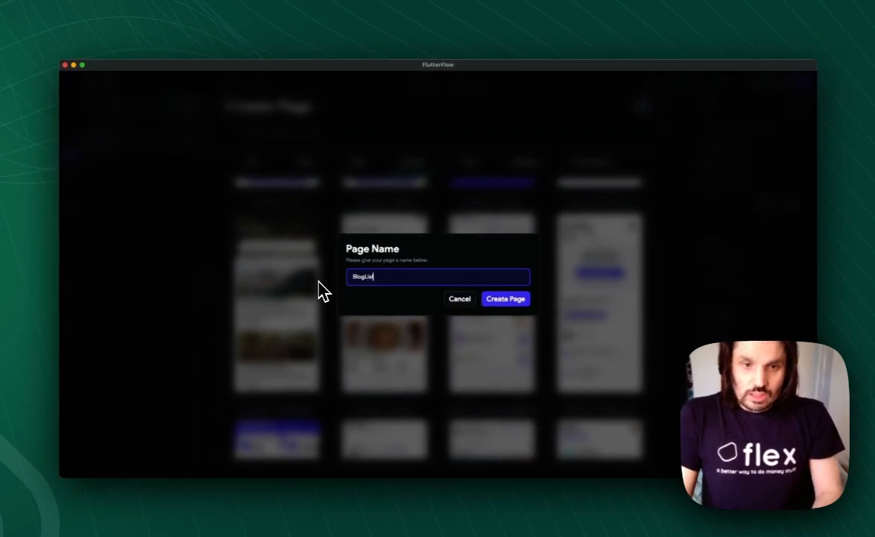
pyautogui.write('gList')
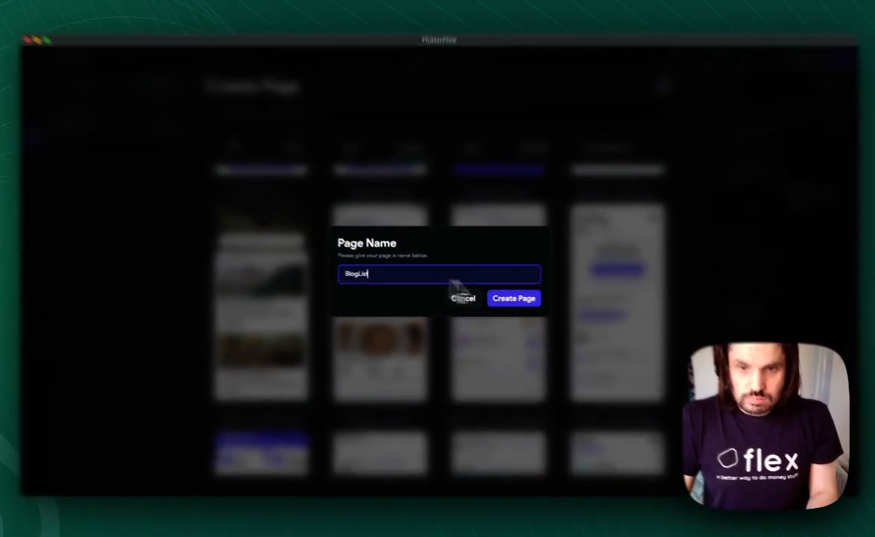
pyautogui.click(514, 302)
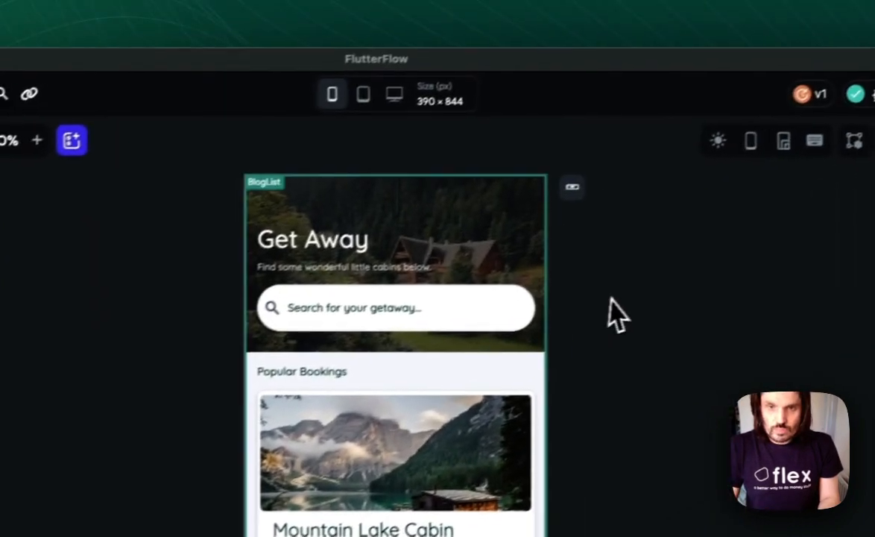
# - Show the device frame around the BlogList page, enlarge the canvas and look over the page layout
pyautogui.click(633, 150)
pyautogui.click(208, 112)
pyautogui.click(69, 226)
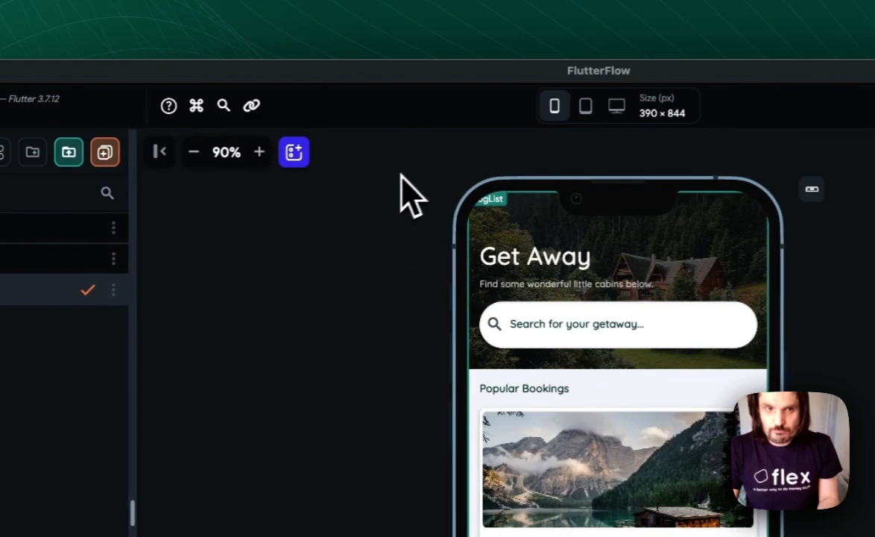
pyautogui.click(259, 153)
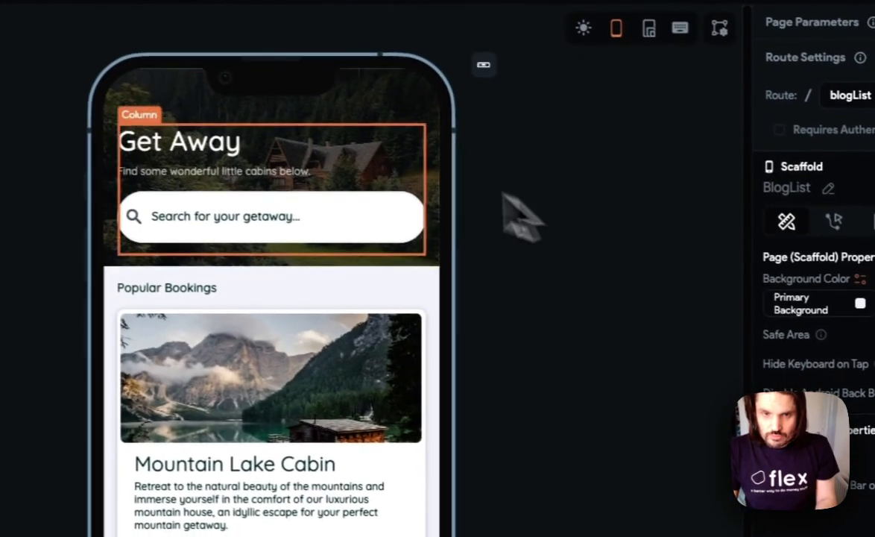
pyautogui.scroll(-4, 725, 291)
pyautogui.scroll(-3, 343, 302)
pyautogui.scroll(6, 339, 301)
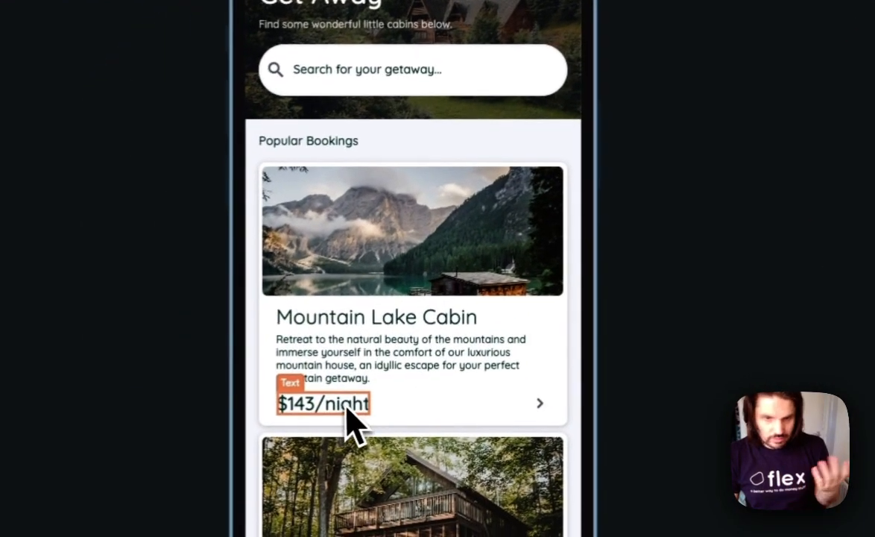
# - Wrap the Get Away heading text on the BlogList page in a Row
pyautogui.click(346, 410)
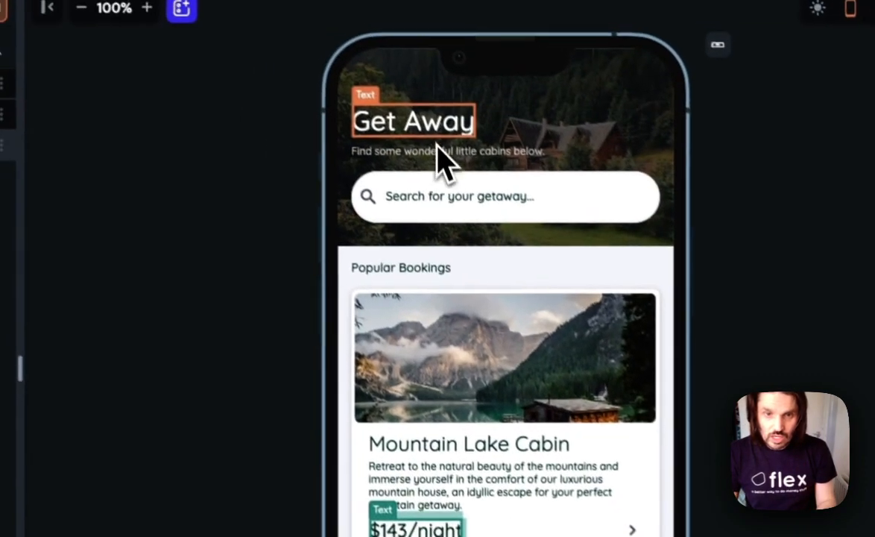
pyautogui.click(444, 143)
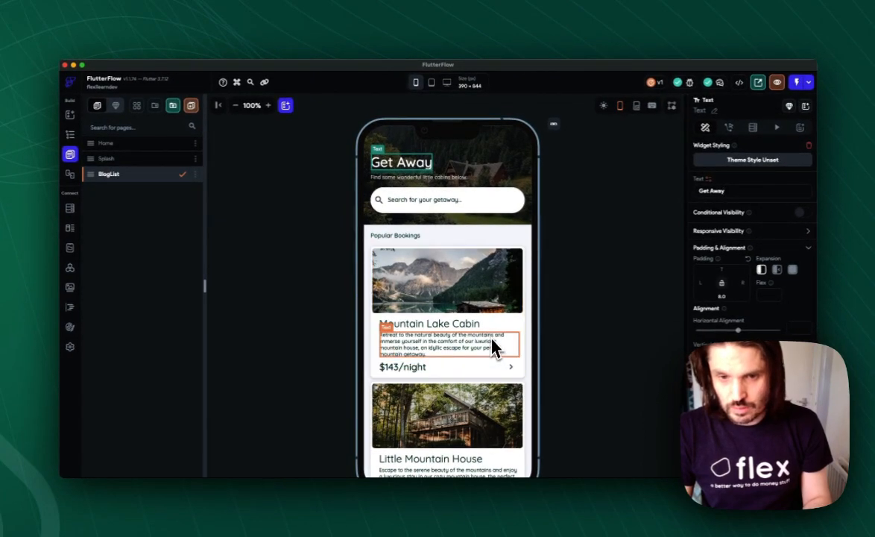
pyautogui.scroll(-5, 497, 352)
pyautogui.scroll(5, 496, 352)
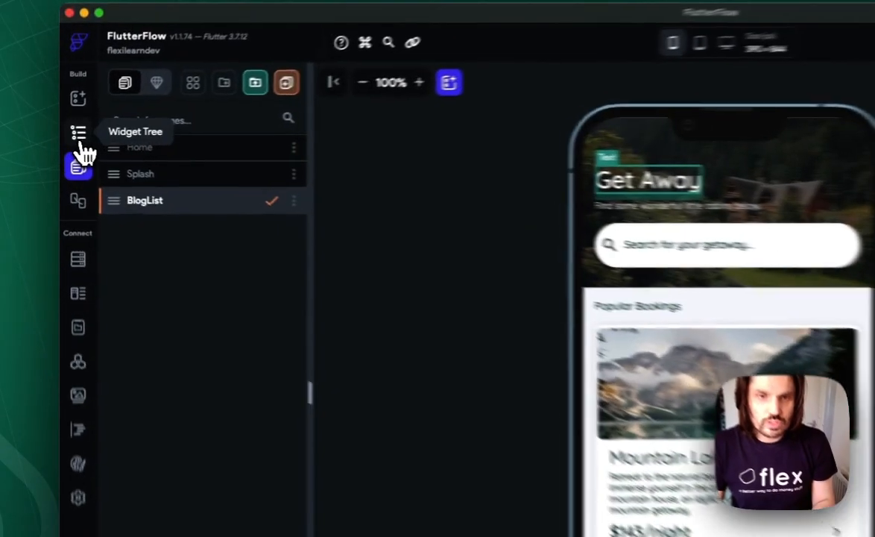
pyautogui.click(70, 137)
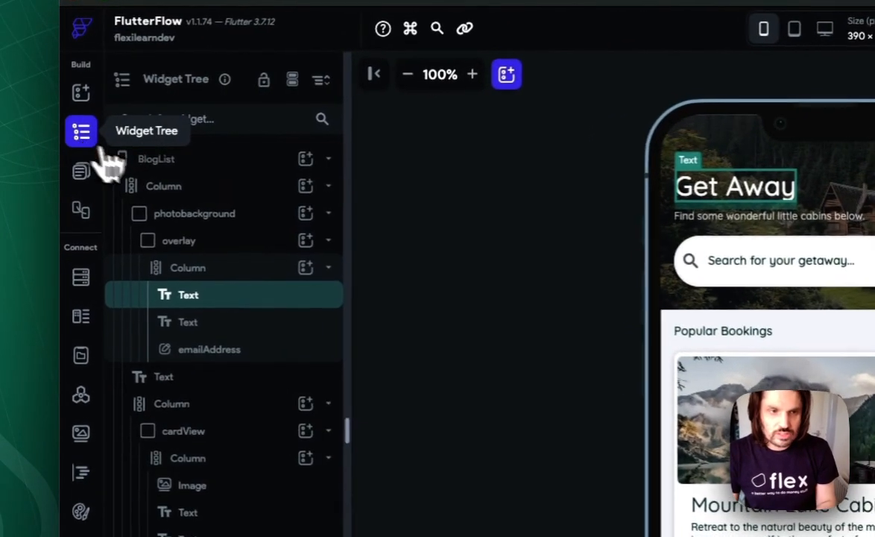
pyautogui.rightClick(201, 305)
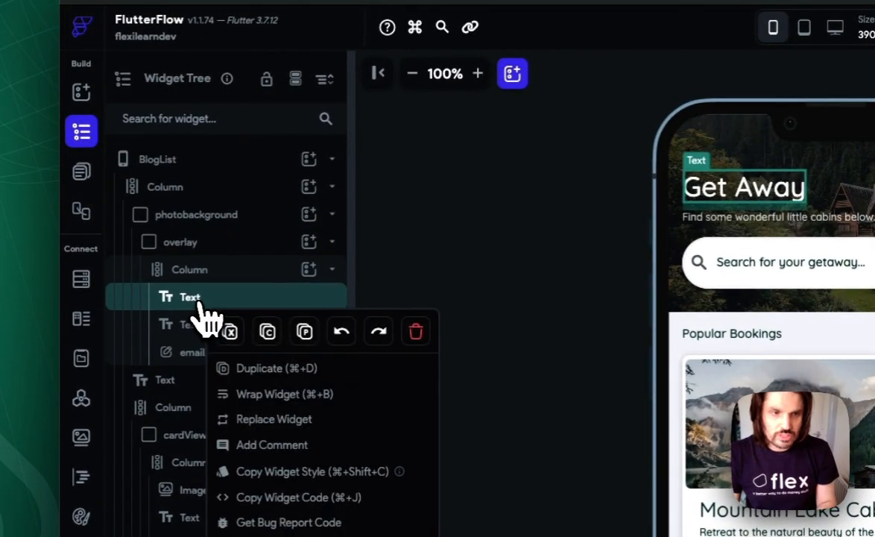
pyautogui.click(317, 403)
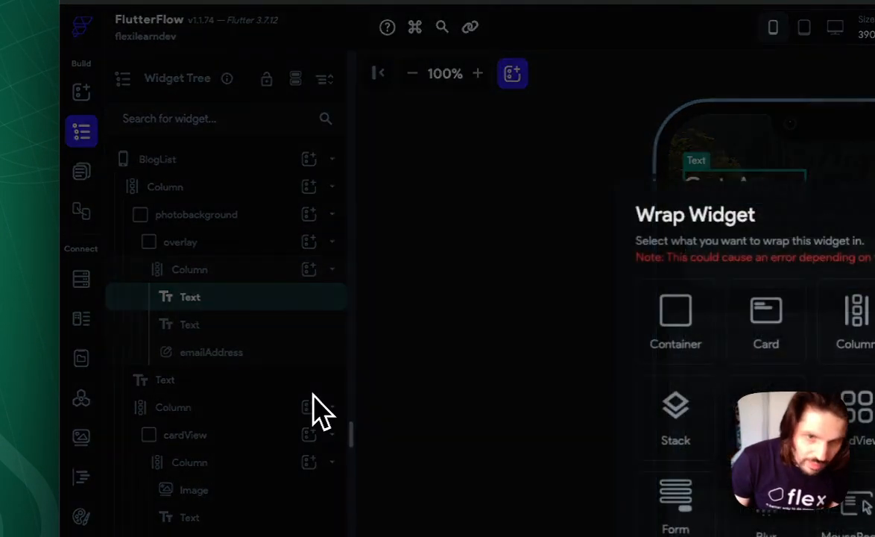
pyautogui.click(683, 290)
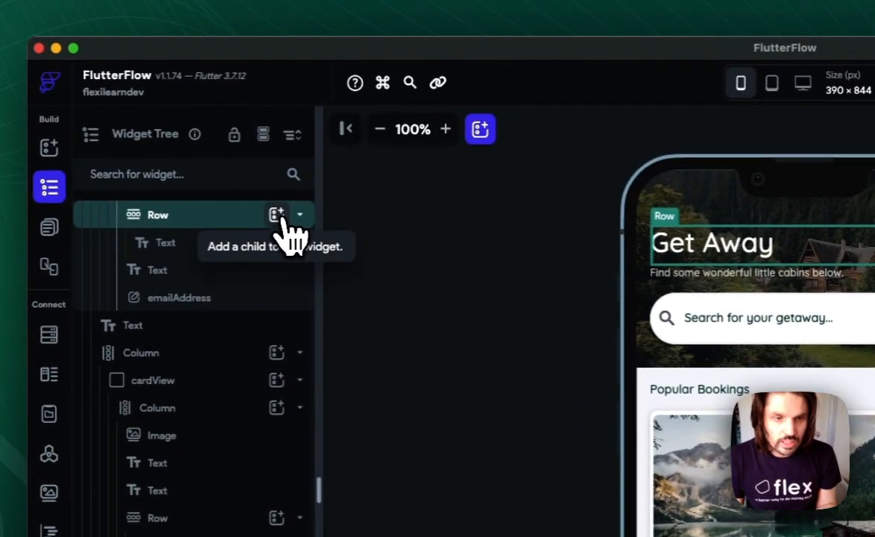
# - Add an IconButton to the heading's Row and set the Row's main axis alignment to space between
pyautogui.click(277, 214)
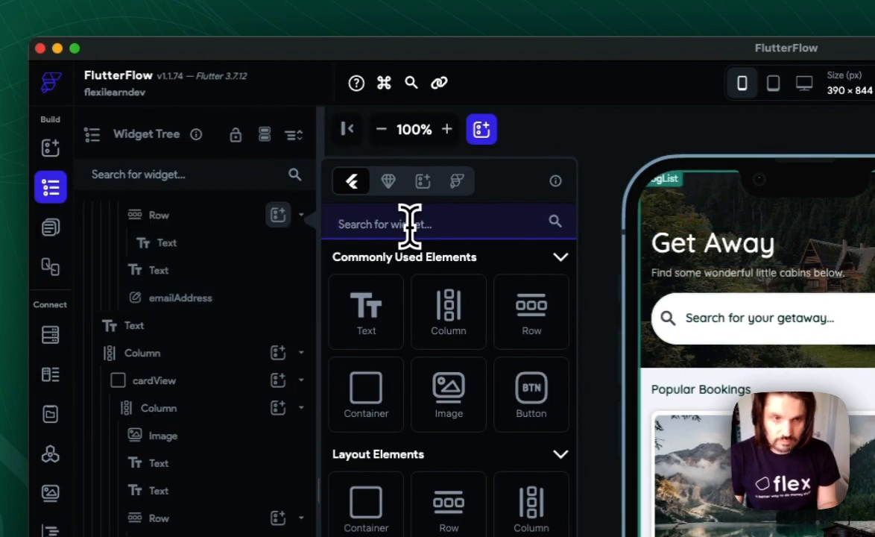
pyautogui.write('icon')
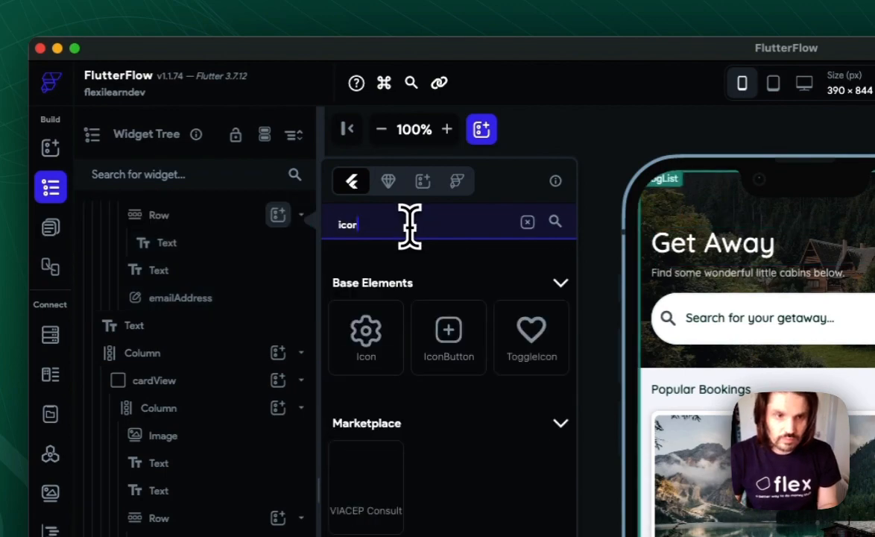
pyautogui.click(450, 339)
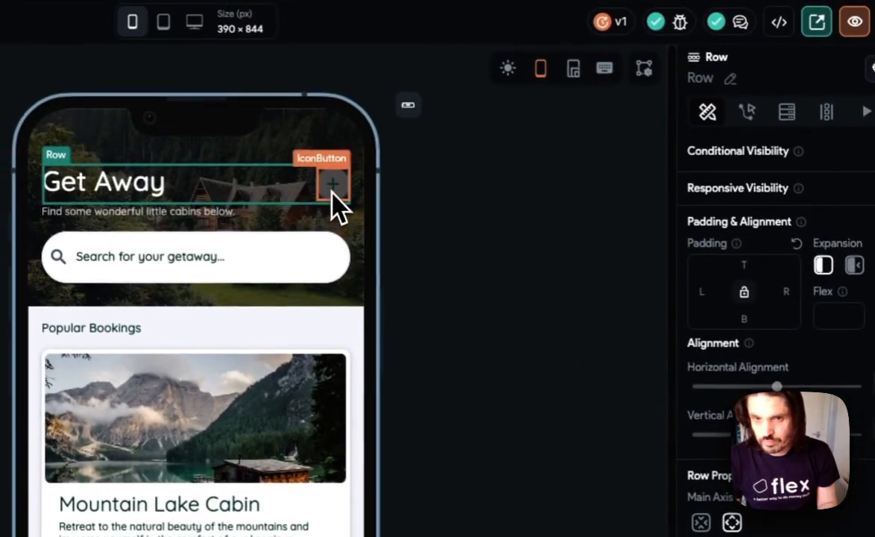
pyautogui.click(333, 187)
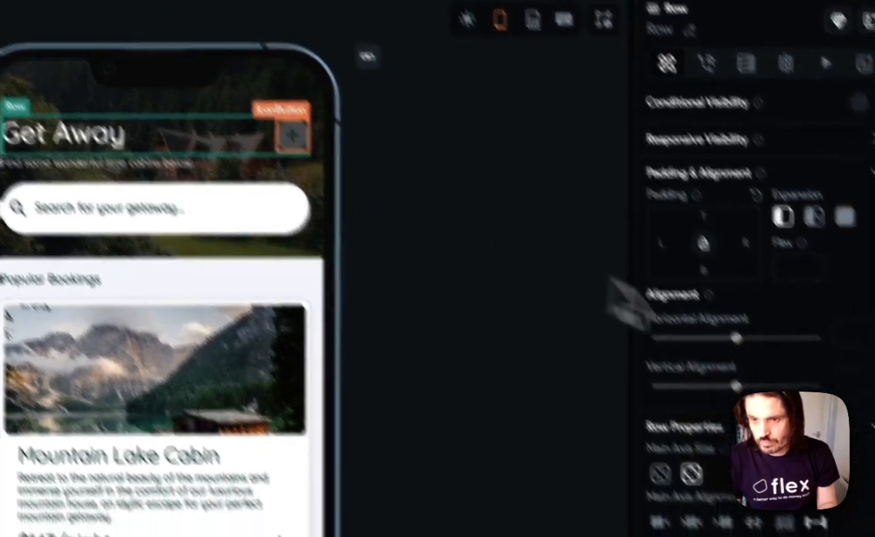
# - Set the new icon button's fill color to Primary and its icon color to white (ffffff)
pyautogui.scroll(-5, 705, 369)
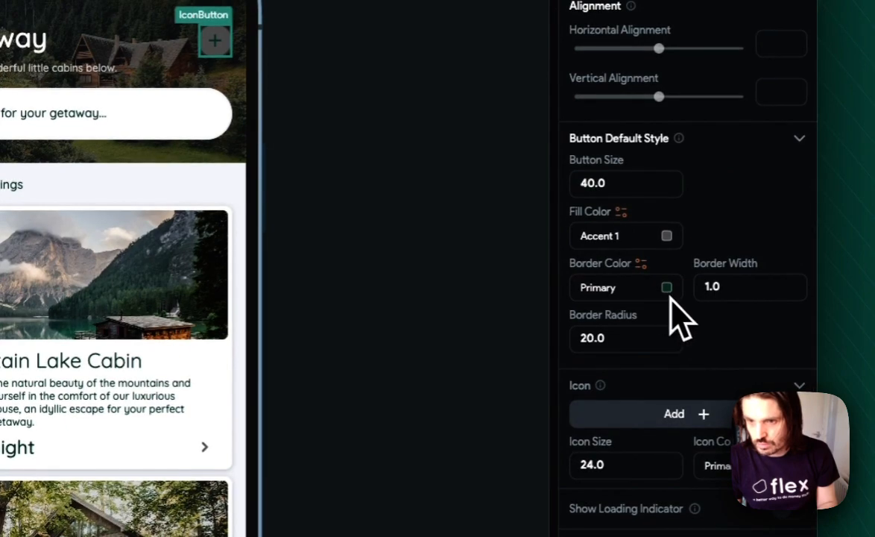
pyautogui.click(665, 237)
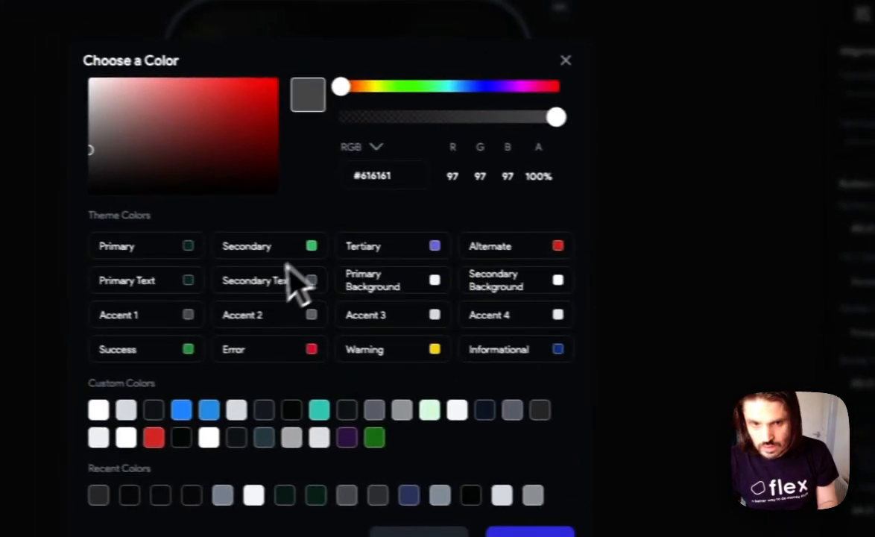
pyautogui.click(249, 256)
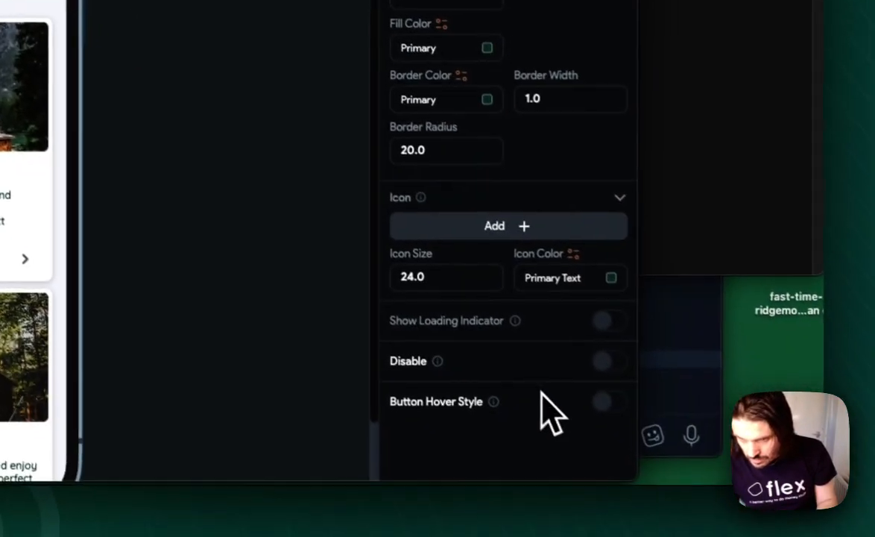
pyautogui.click(566, 282)
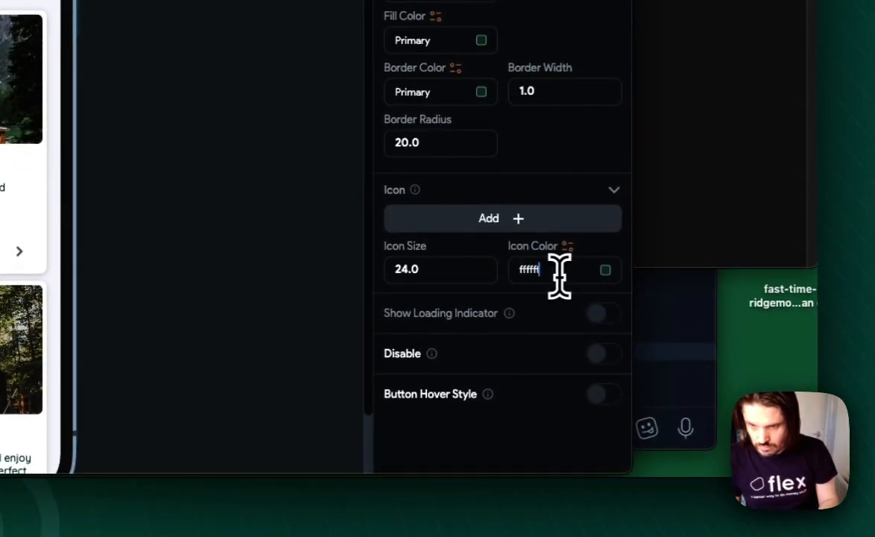
# - Find "settings" among the Material icons and assign settings_outlined to the icon button
pyautogui.click(555, 232)
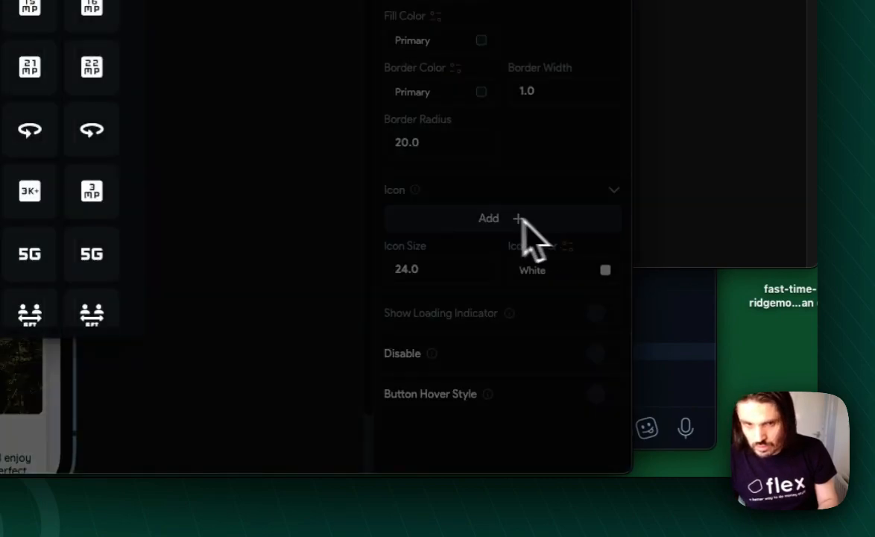
pyautogui.write('settings')
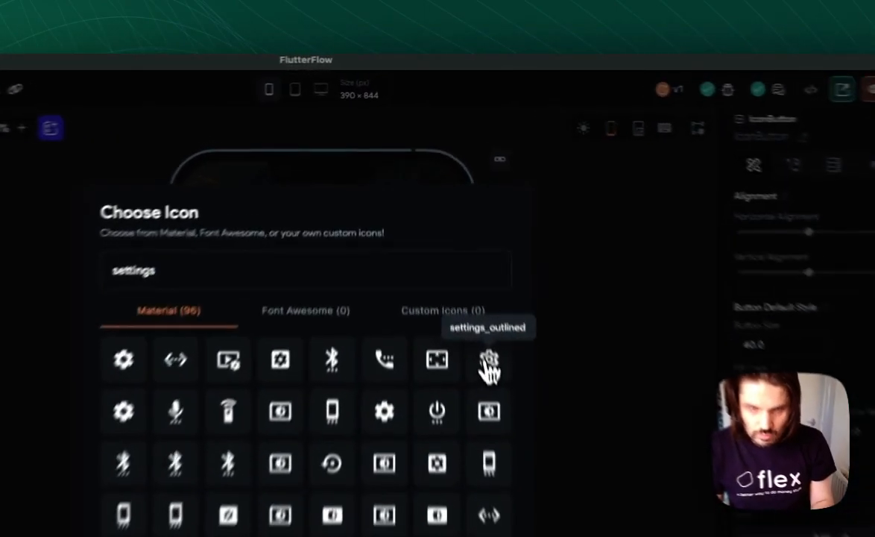
pyautogui.click(453, 243)
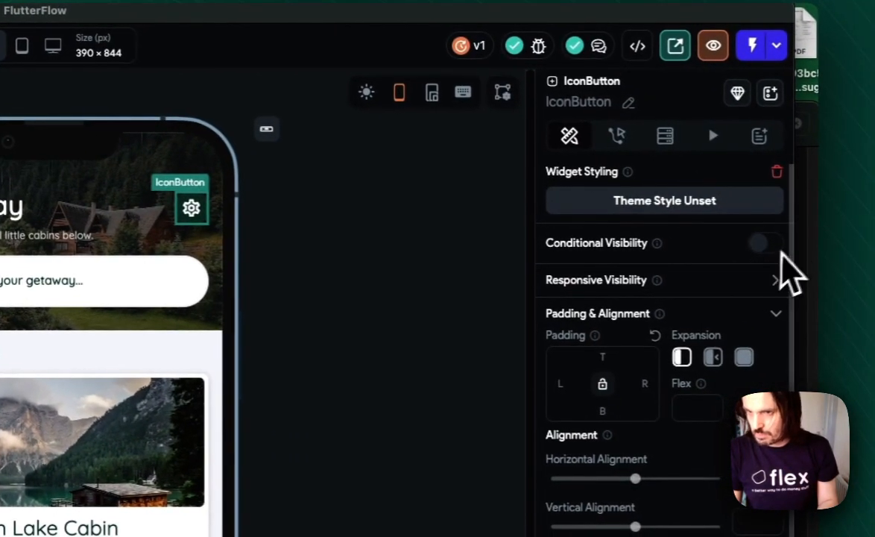
# - Enable conditional visibility on the settings icon button and base it on a condition
pyautogui.click(765, 245)
pyautogui.click(639, 282)
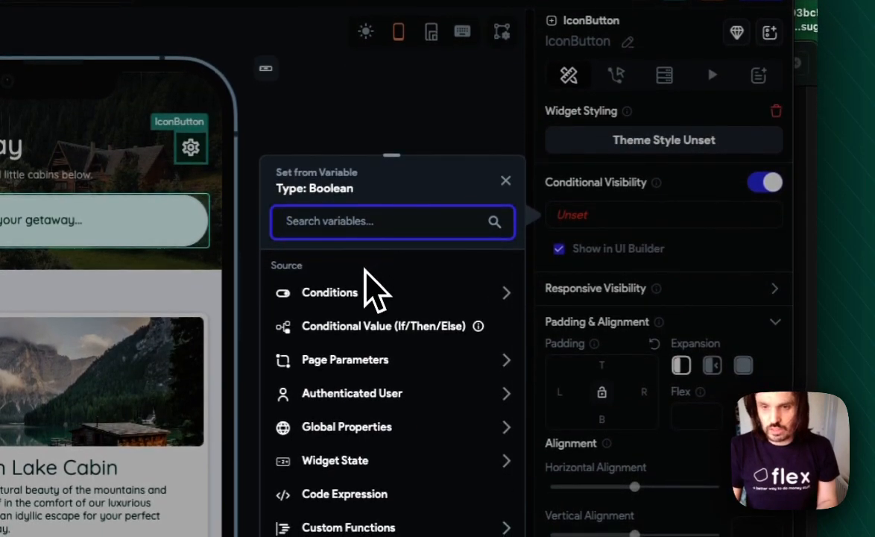
pyautogui.click(350, 294)
pyautogui.click(351, 347)
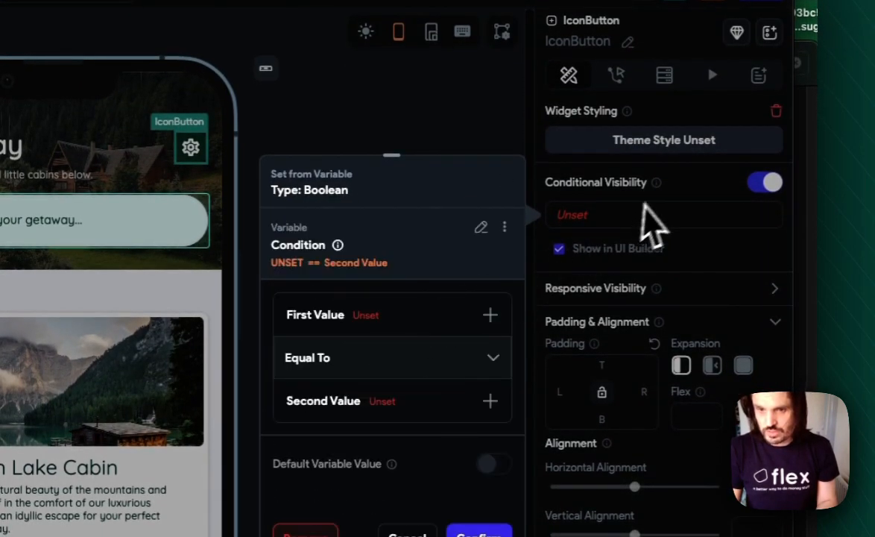
# - Set the visibility condition's first value to the authenticated user's group field
pyautogui.click(375, 320)
pyautogui.click(347, 355)
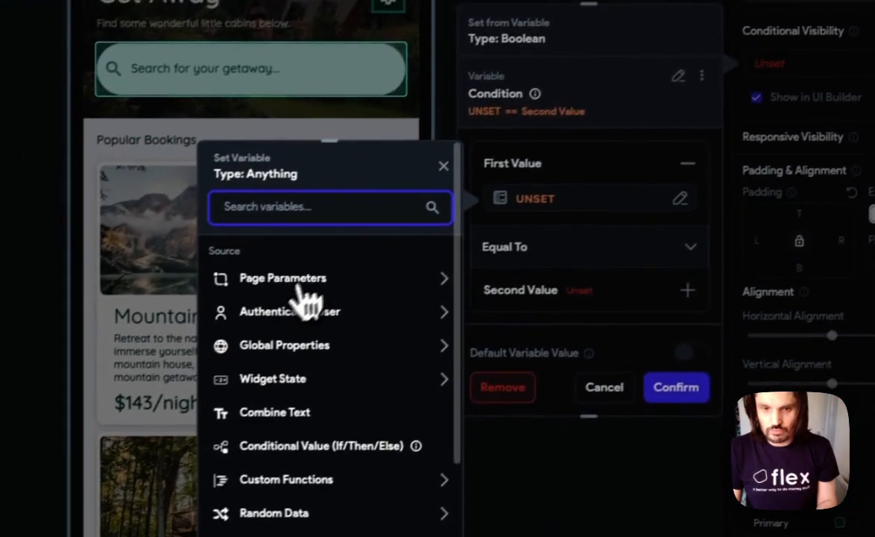
pyautogui.click(291, 306)
pyautogui.scroll(-5, 328, 350)
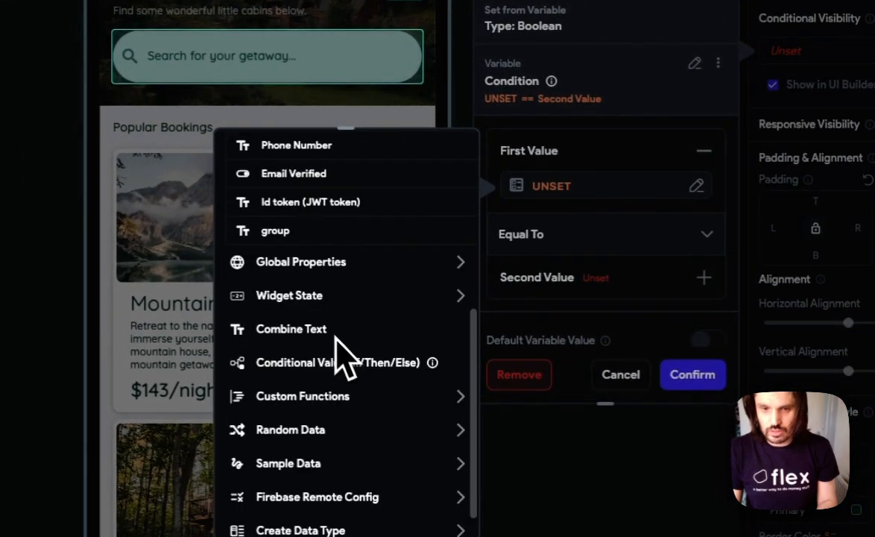
pyautogui.click(298, 233)
# - Make the condition test whether the group equals the specific value Admin
pyautogui.click(548, 234)
pyautogui.click(552, 238)
pyautogui.click(571, 287)
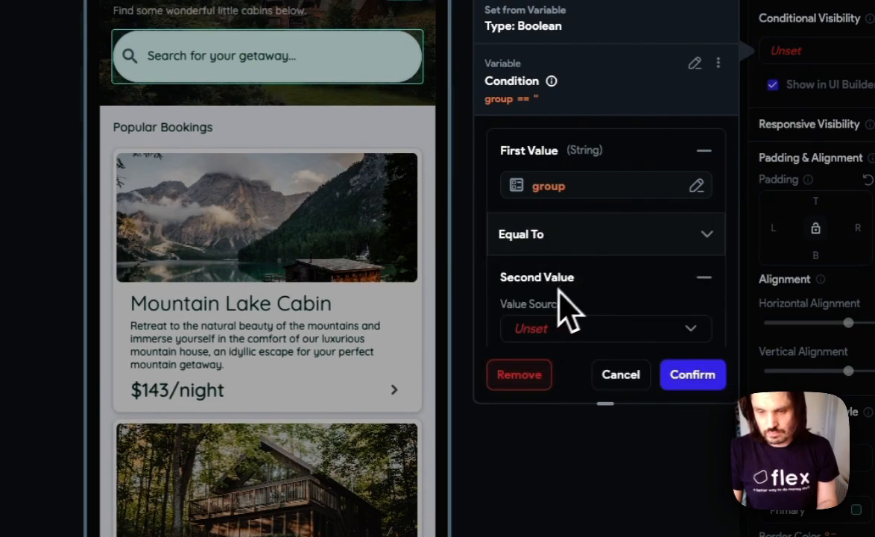
pyautogui.click(561, 280)
pyautogui.click(560, 280)
pyautogui.scroll(-3, 567, 298)
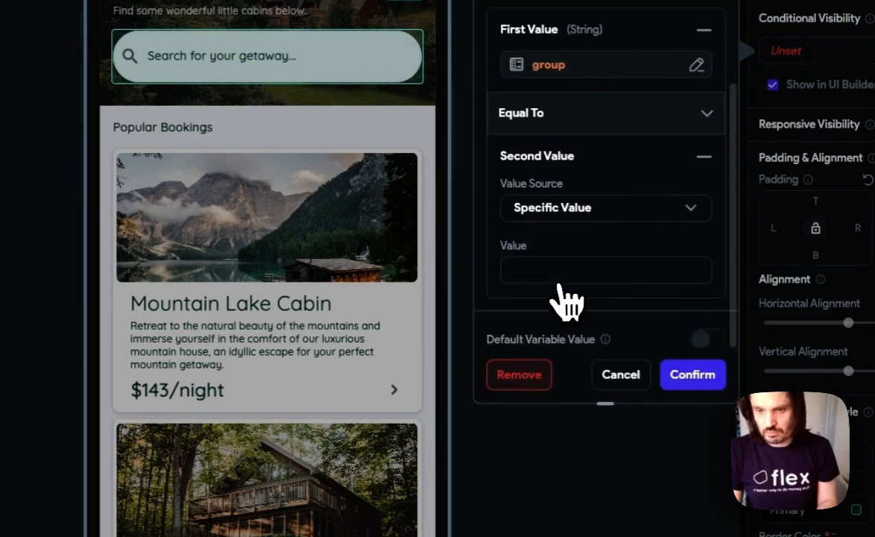
pyautogui.click(556, 274)
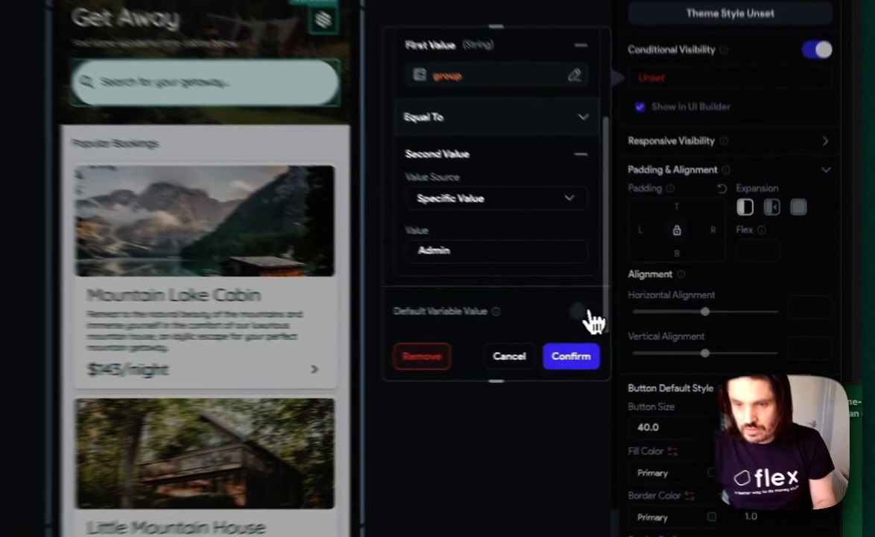
# - Set the visibility condition's default variable value to false and confirm the condition
pyautogui.click(652, 339)
pyautogui.click(537, 302)
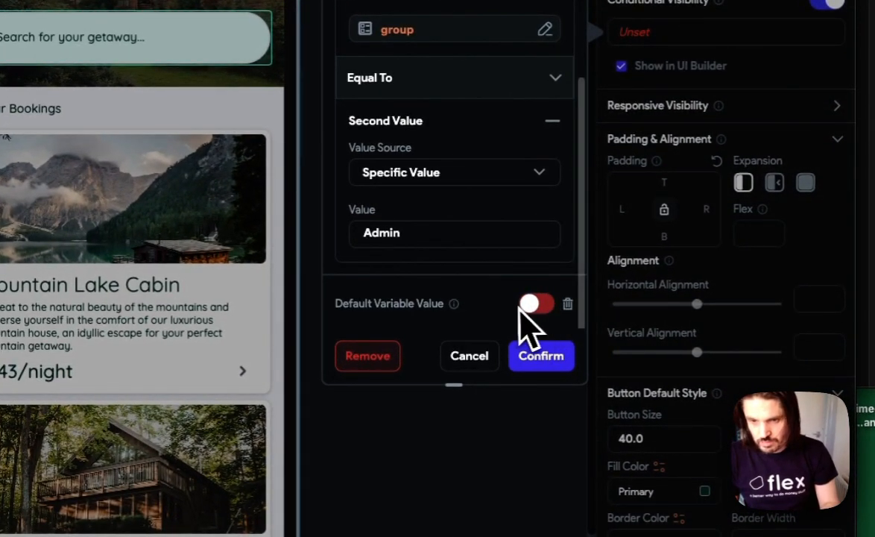
pyautogui.click(544, 356)
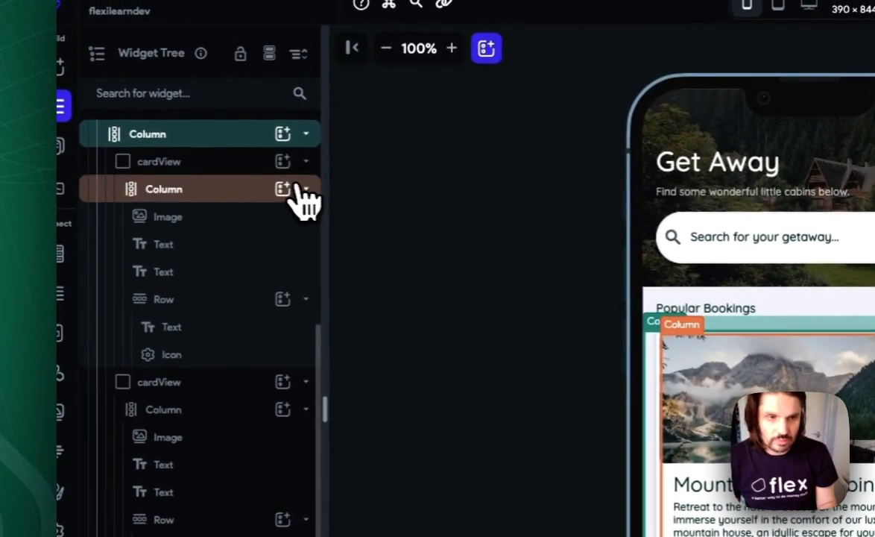
# - Add a Query Collection backend query for the blogs collection to the column that contains the cardView items
pyautogui.click(310, 164)
pyautogui.click(208, 363)
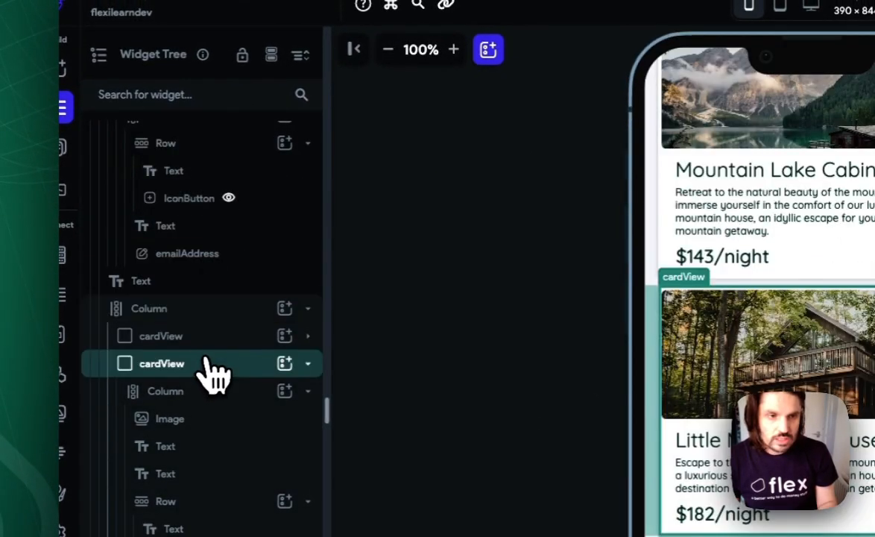
pyautogui.click(200, 323)
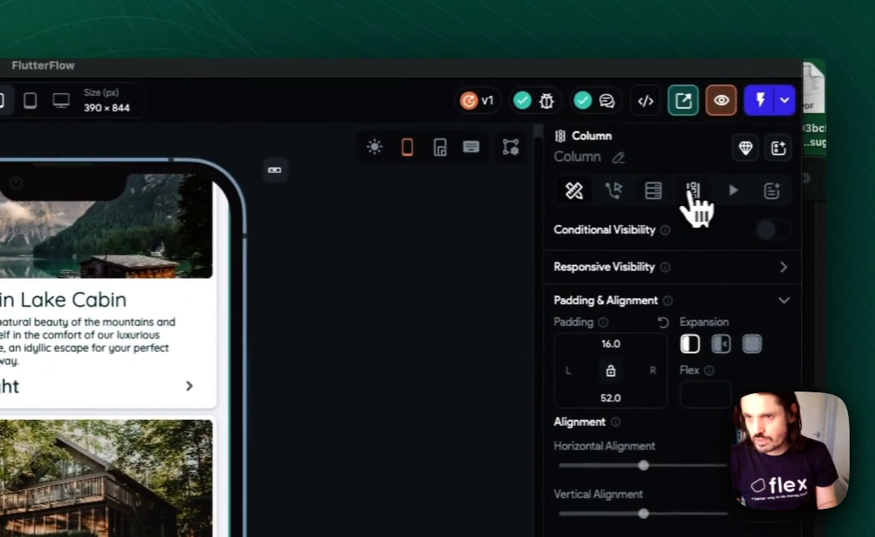
pyautogui.click(693, 192)
pyautogui.click(646, 192)
pyautogui.click(664, 239)
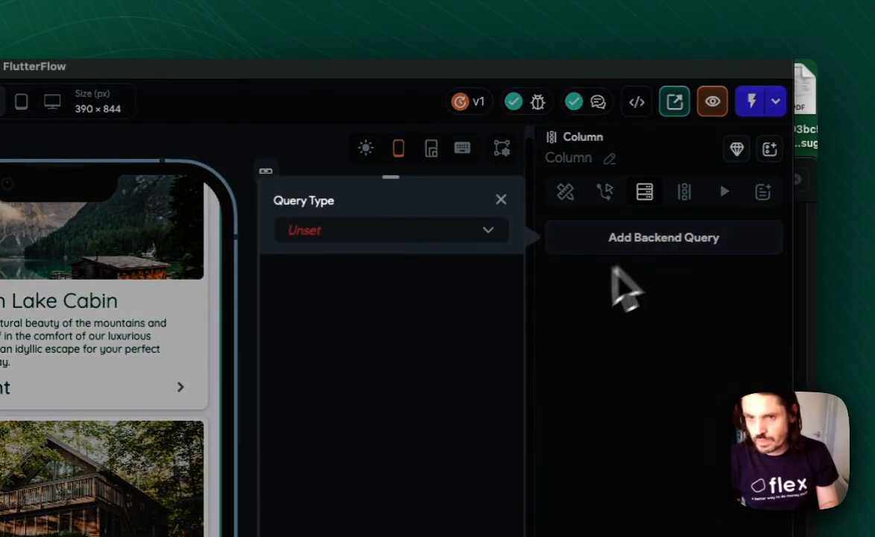
pyautogui.click(345, 235)
pyautogui.click(387, 155)
pyautogui.click(385, 125)
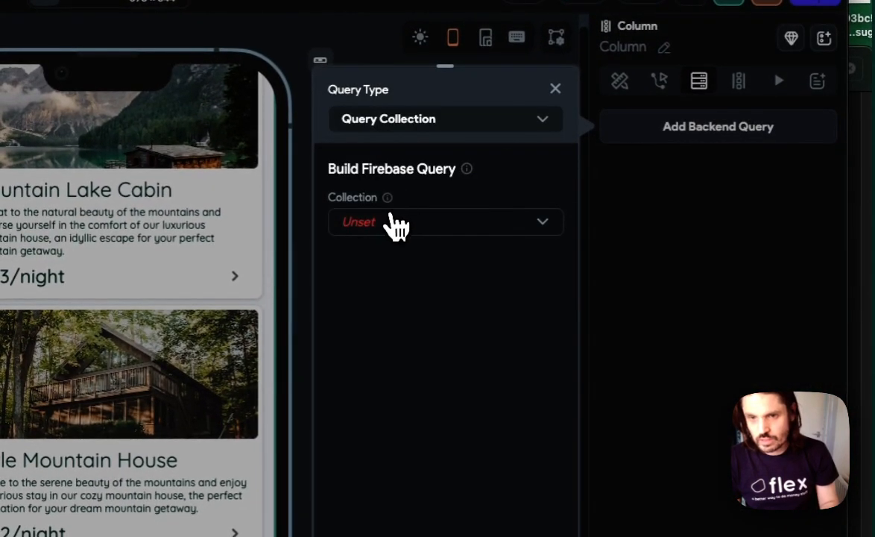
pyautogui.click(397, 221)
pyautogui.click(393, 242)
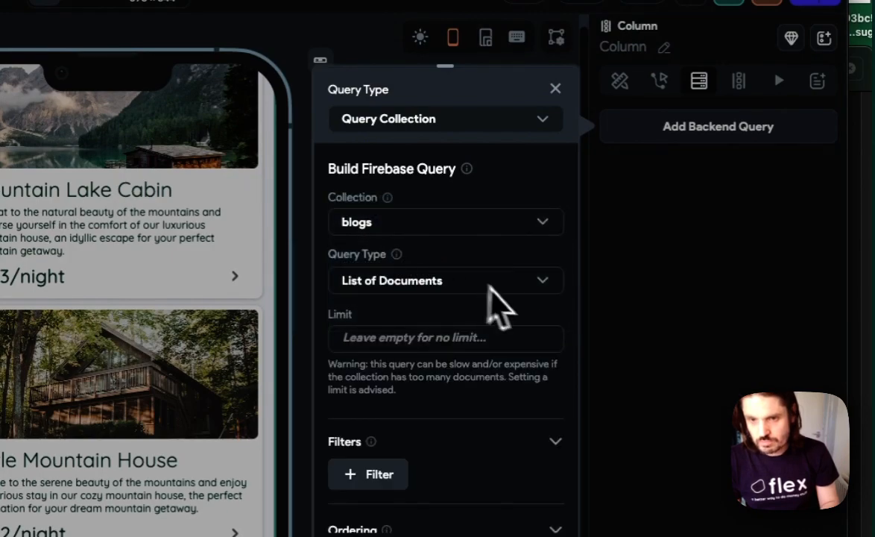
# - Add a filter to the blogs query on the permissions field with the Array Contains relation
pyautogui.scroll(-3, 421, 292)
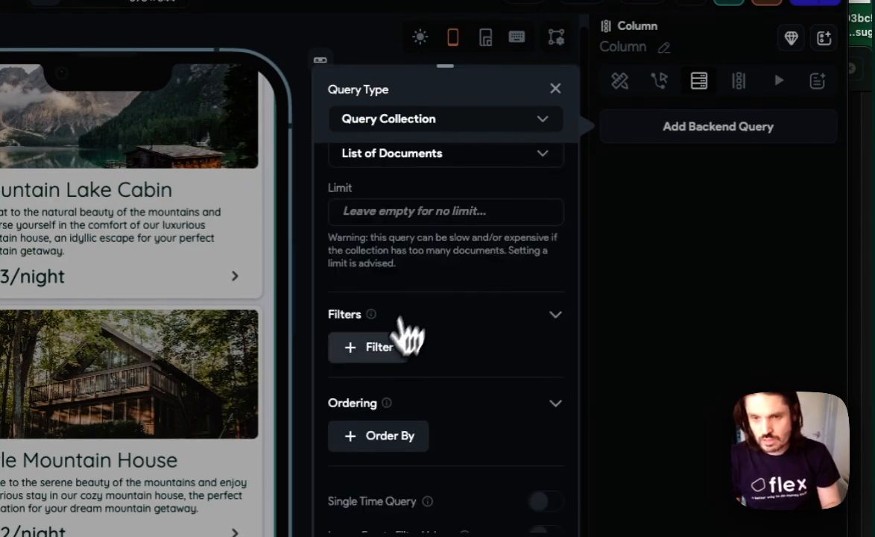
pyautogui.click(370, 347)
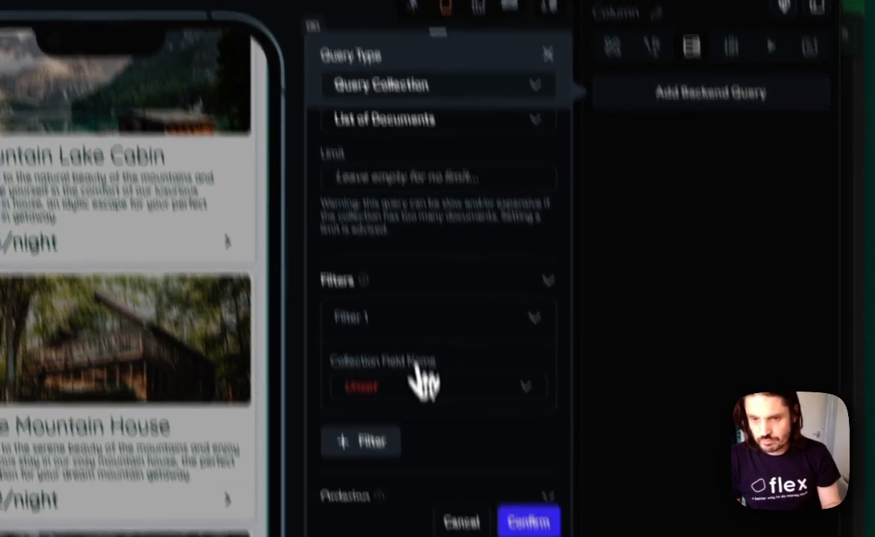
pyautogui.click(419, 419)
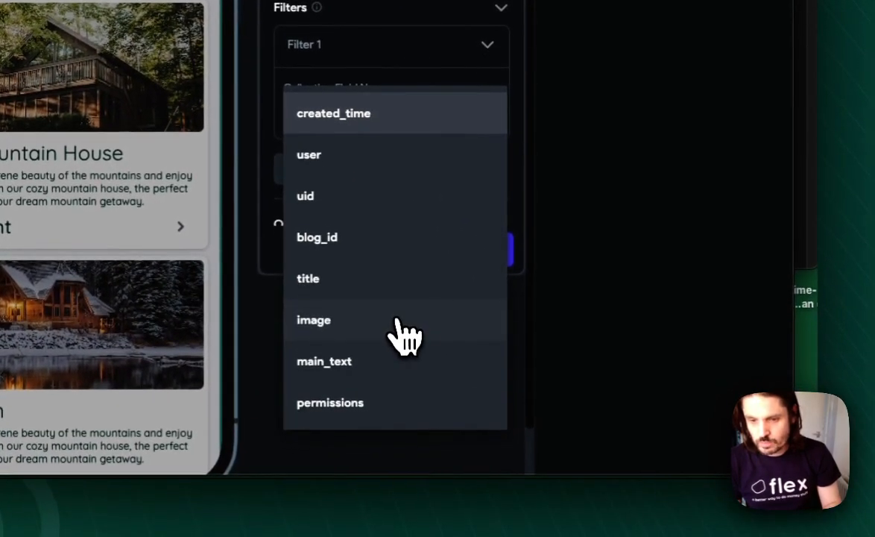
pyautogui.click(382, 403)
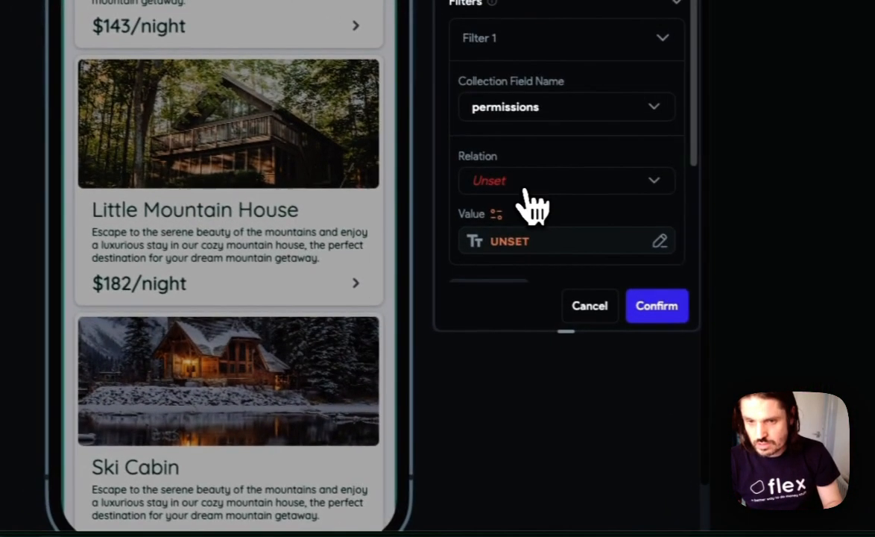
pyautogui.click(534, 199)
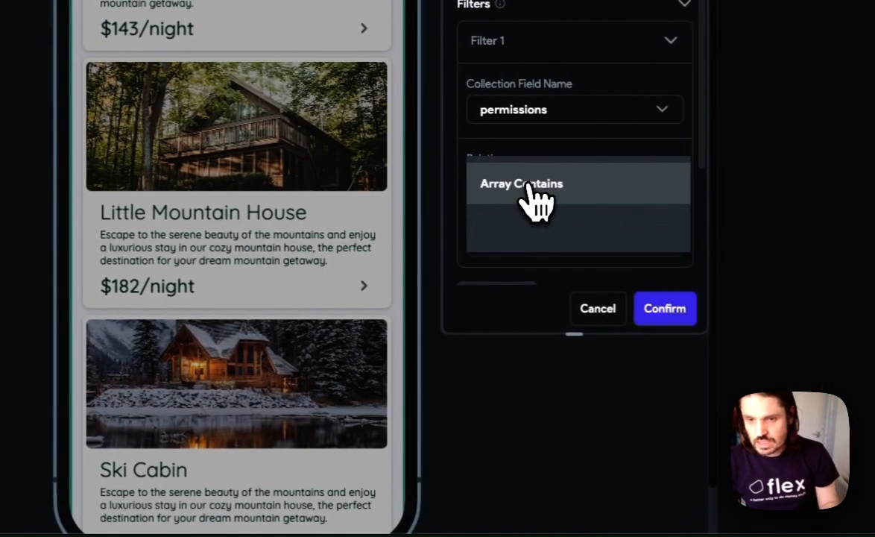
pyautogui.click(589, 199)
# - Set the permissions filter's value to the authenticated user's group field
pyautogui.click(553, 250)
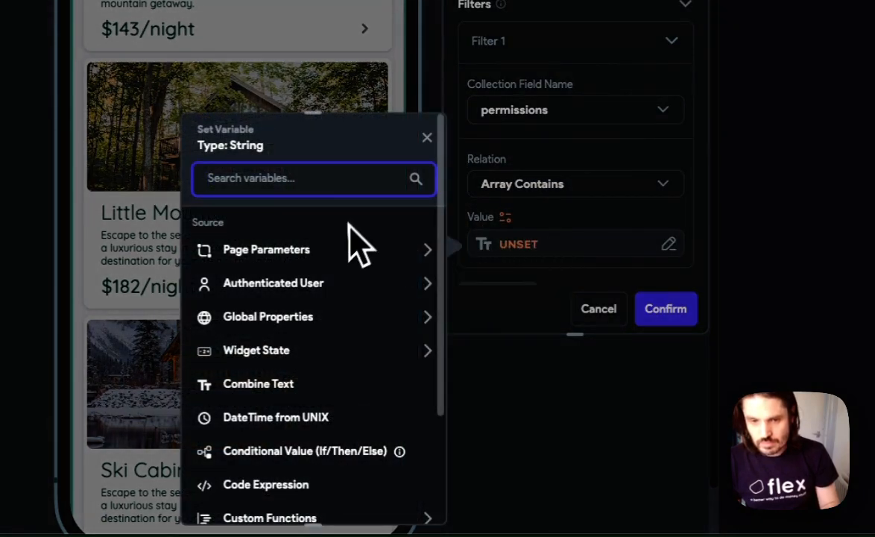
pyautogui.click(308, 287)
pyautogui.scroll(-3, 312, 307)
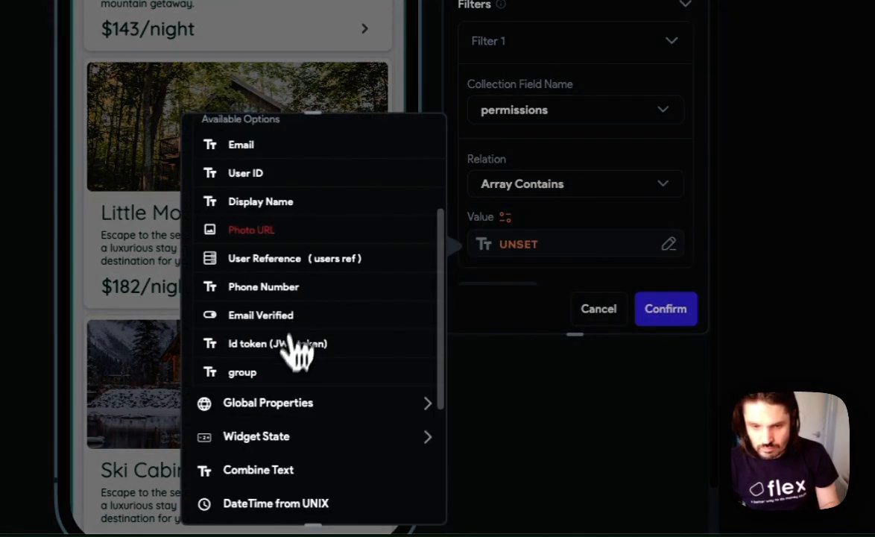
pyautogui.click(294, 371)
# - Order the blogs query by created_time in Decreasing order and confirm the column's backend query with its dynamic children
pyautogui.scroll(-3, 589, 358)
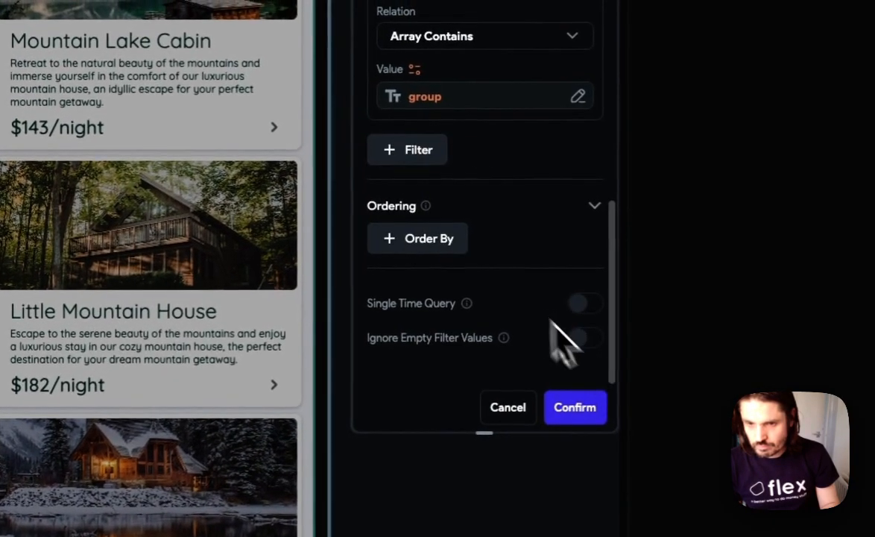
pyautogui.click(414, 246)
pyautogui.click(439, 311)
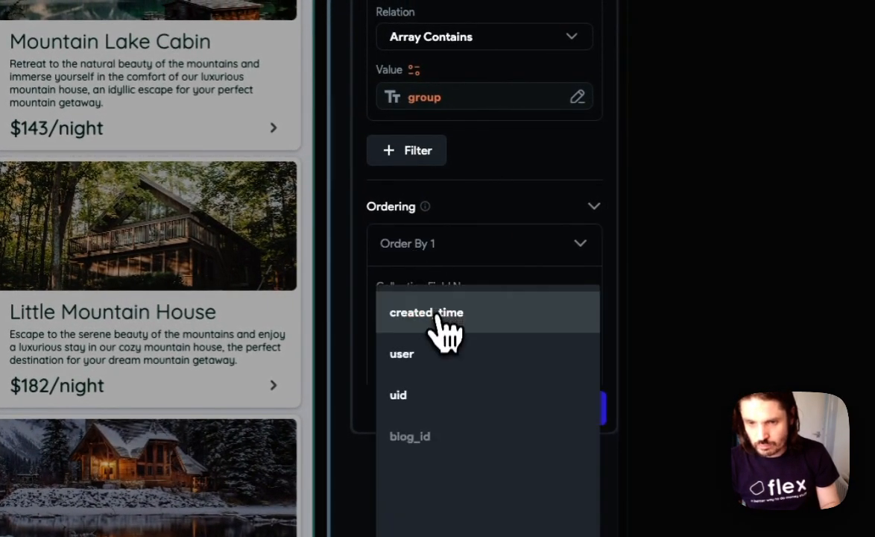
pyautogui.click(441, 313)
pyautogui.scroll(-4, 455, 298)
pyautogui.click(436, 213)
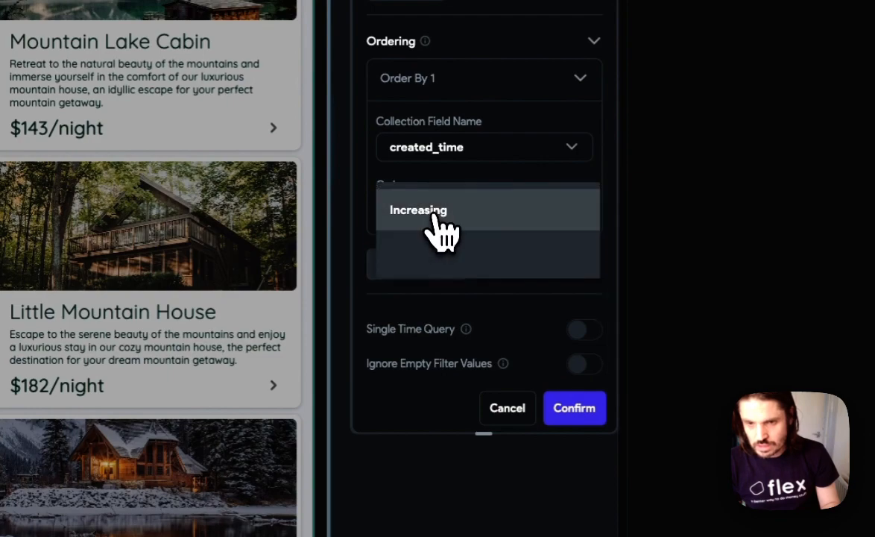
pyautogui.click(453, 254)
pyautogui.scroll(-2, 488, 274)
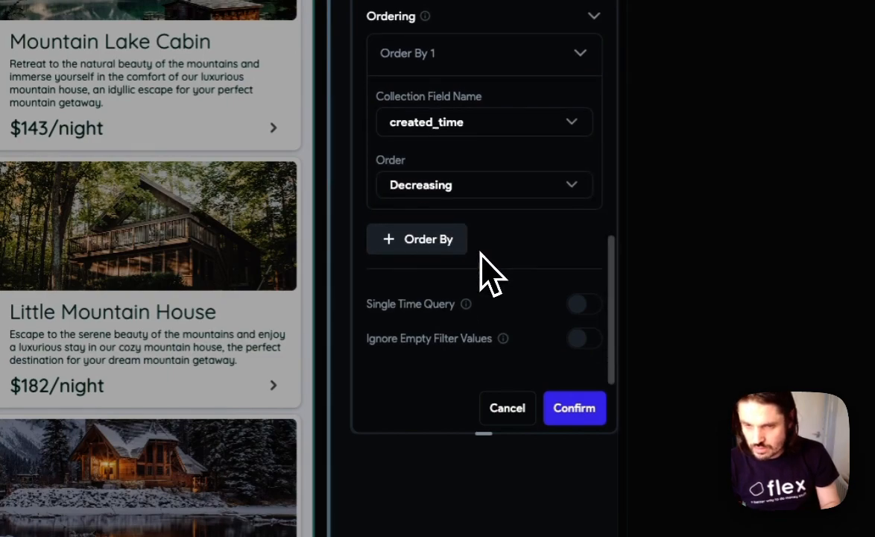
pyautogui.click(572, 409)
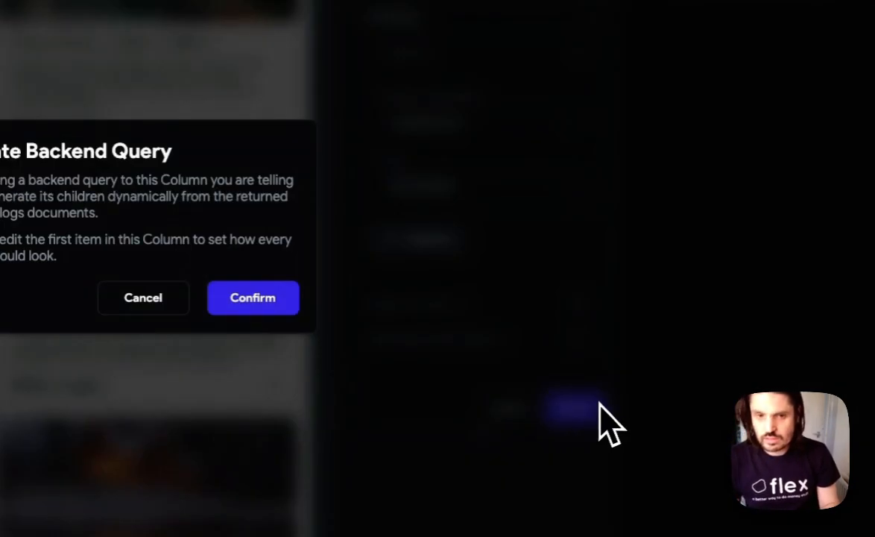
pyautogui.click(429, 337)
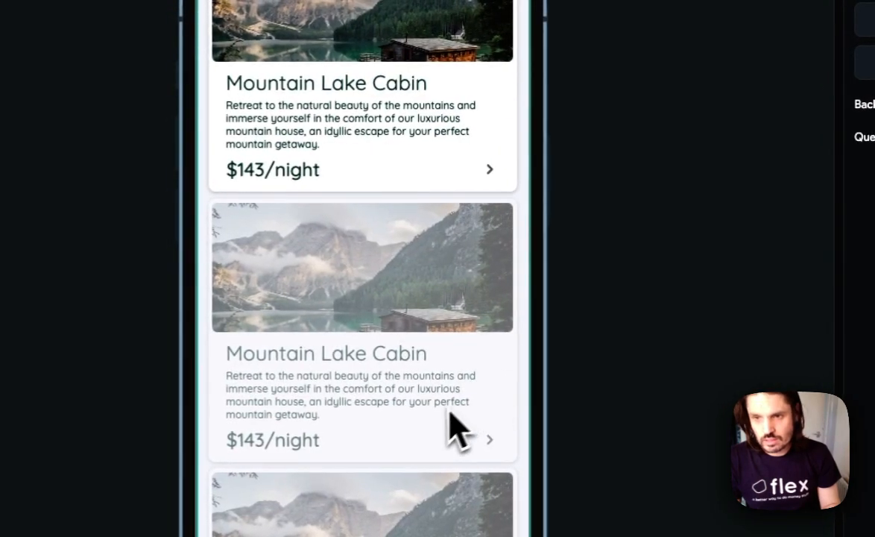
# - Open the schema of the blogs collection in the Firestore settings
pyautogui.scroll(3, 415, 404)
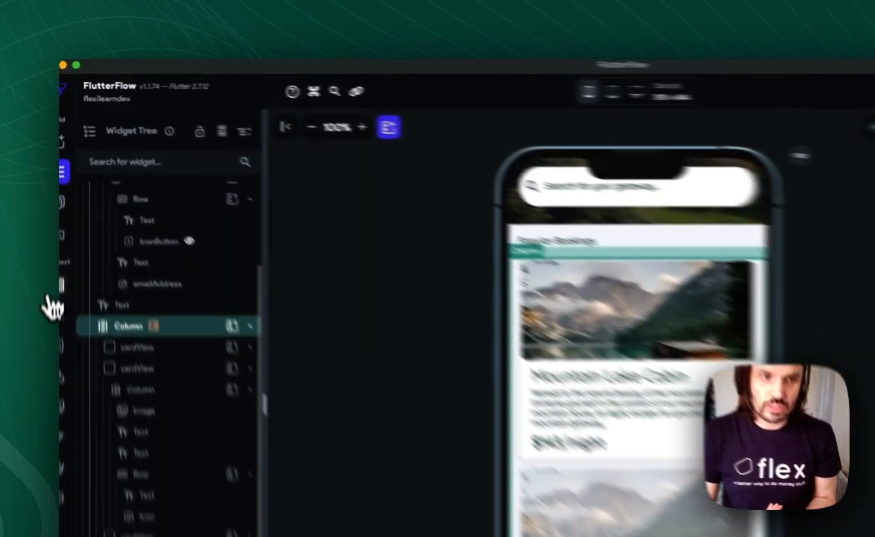
pyautogui.click(61, 209)
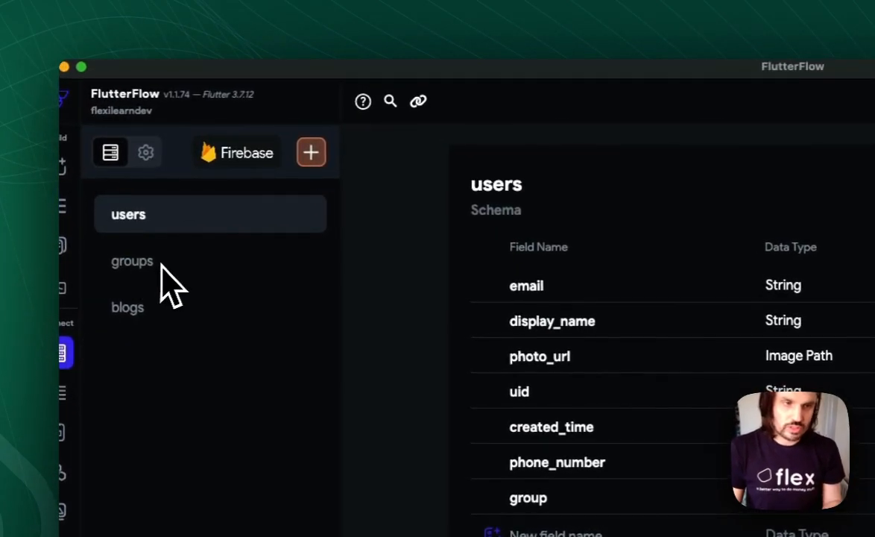
pyautogui.click(155, 307)
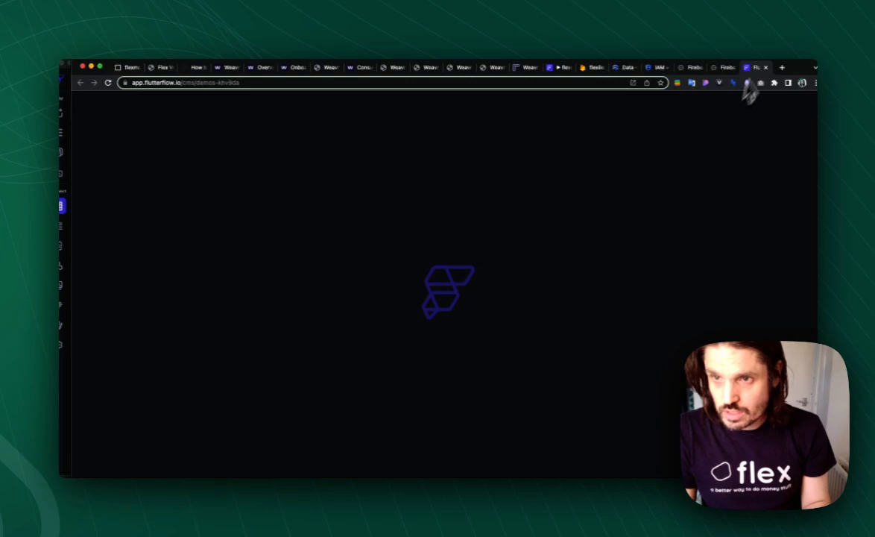
# - Switch to the web browser and bring up the open FlutterFlow tab whose title begins with flex
pyautogui.click(724, 68)
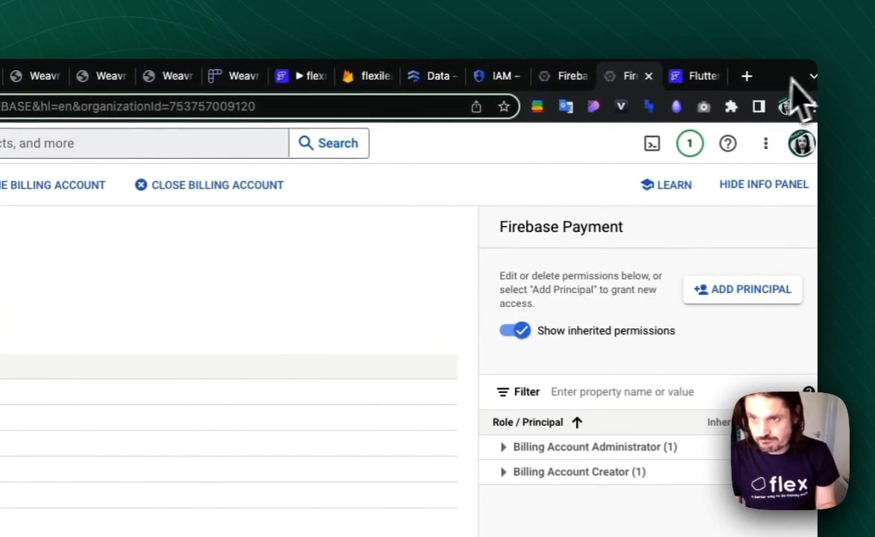
pyautogui.moveTo(772, 85); pyautogui.dragTo(745, 81)
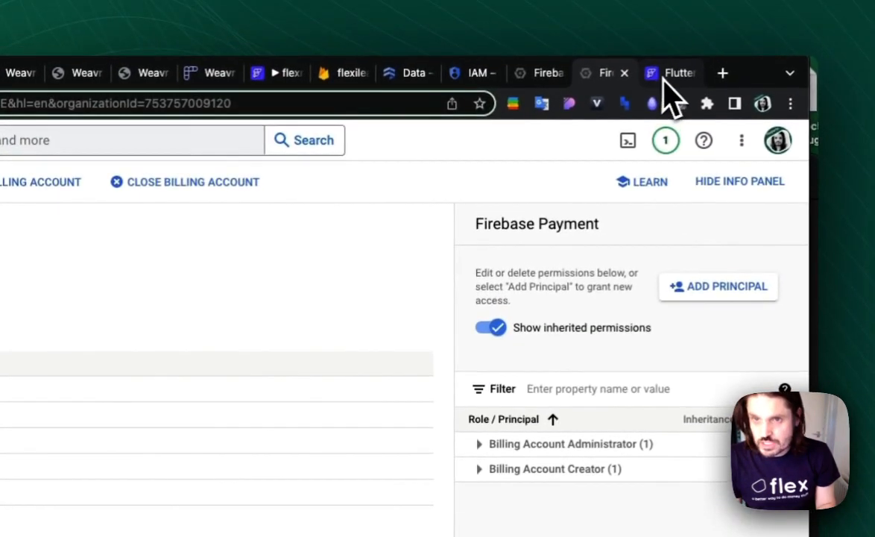
pyautogui.click(663, 79)
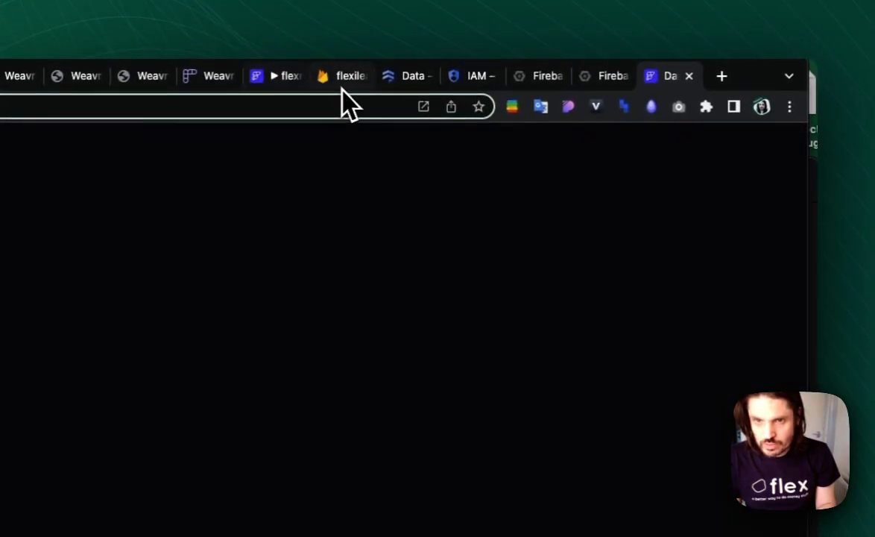
pyautogui.click(285, 78)
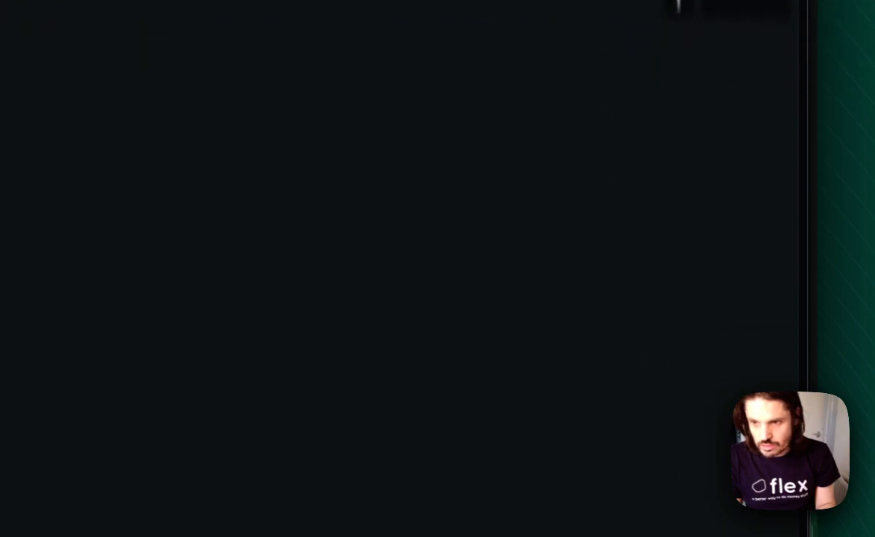